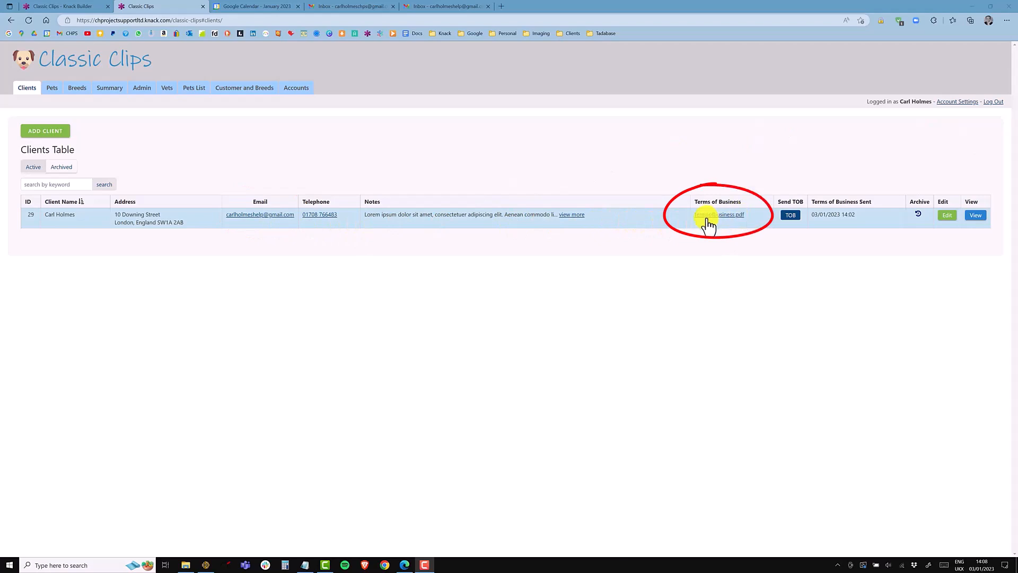
Step: Preview the client's Terms of Business PDF, close it, and send the Terms of Business to the client by email
left_click(723, 218)
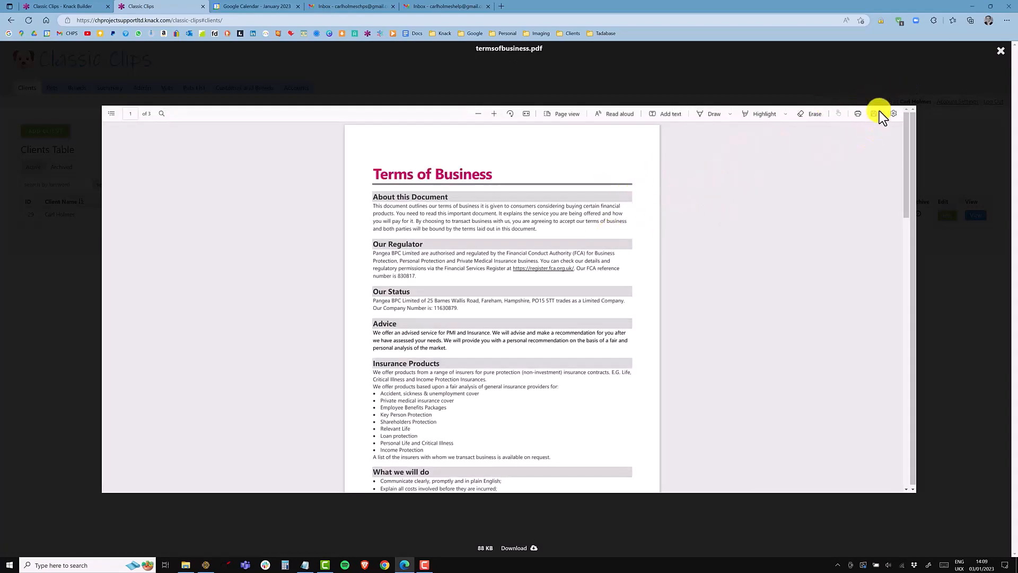
left_click(1000, 51)
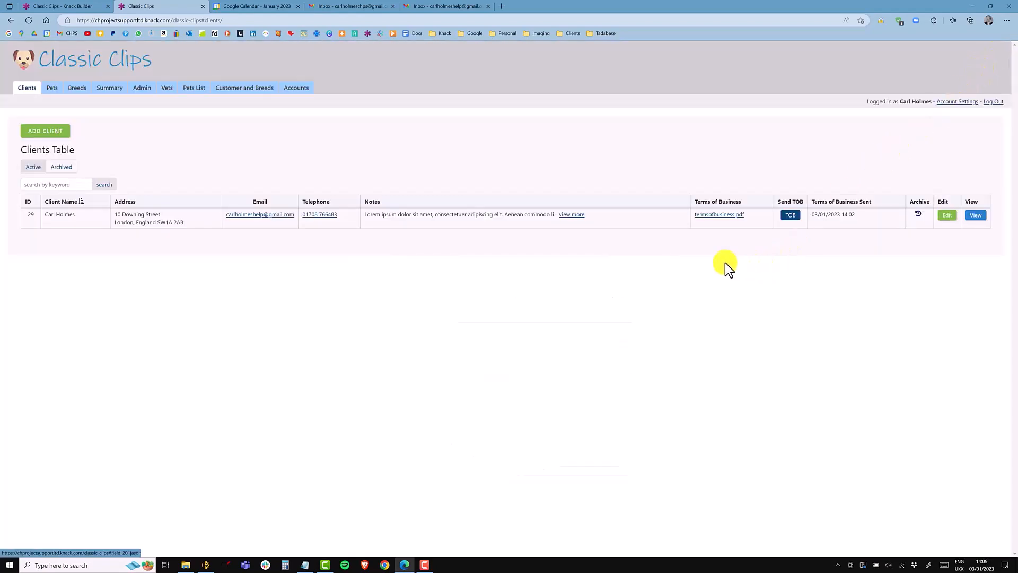
left_click(792, 216)
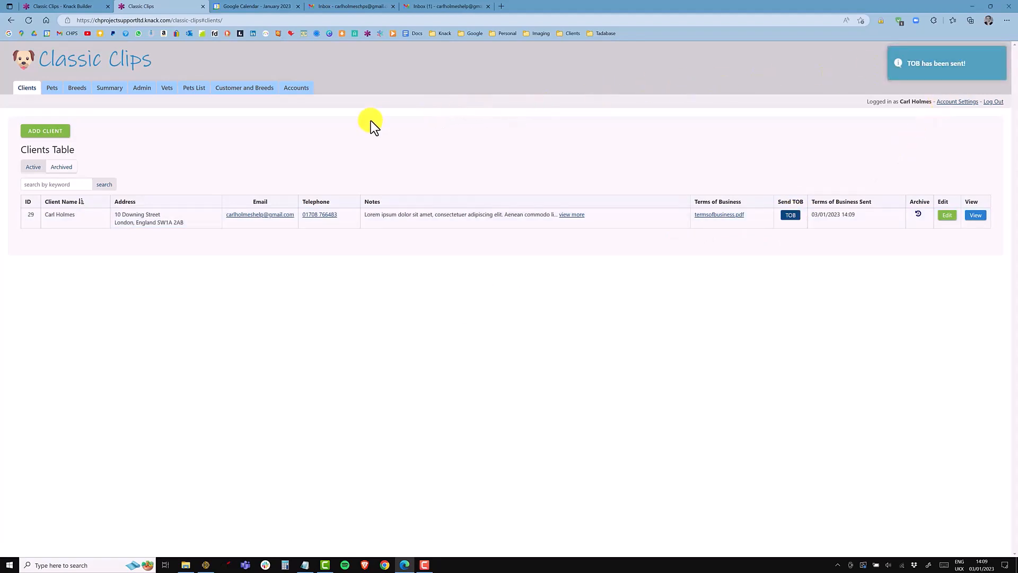
Step: Open the received Terms of Business email in the client's inbox and read through the linked PDF
left_click(425, 7)
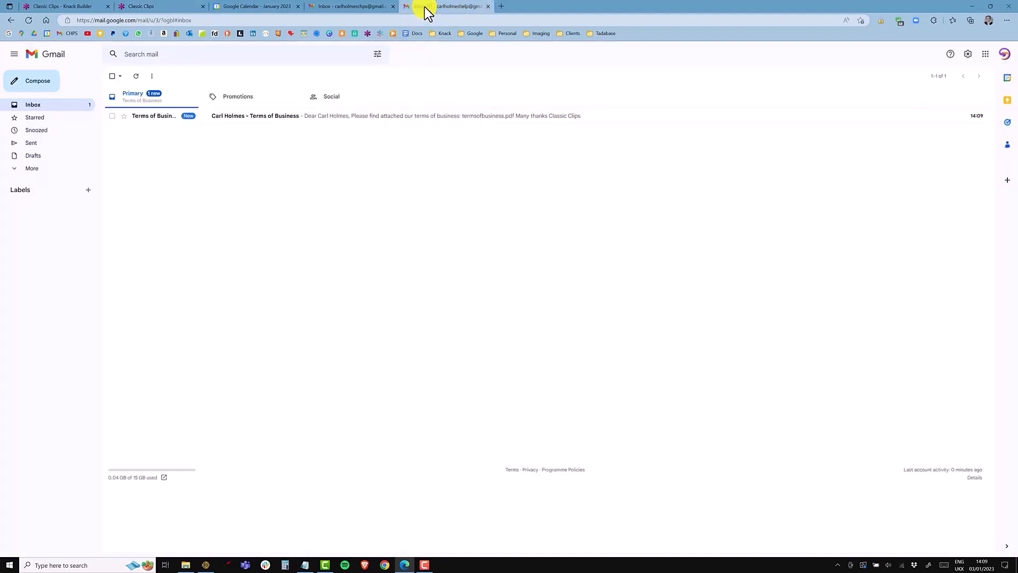
left_click(241, 117)
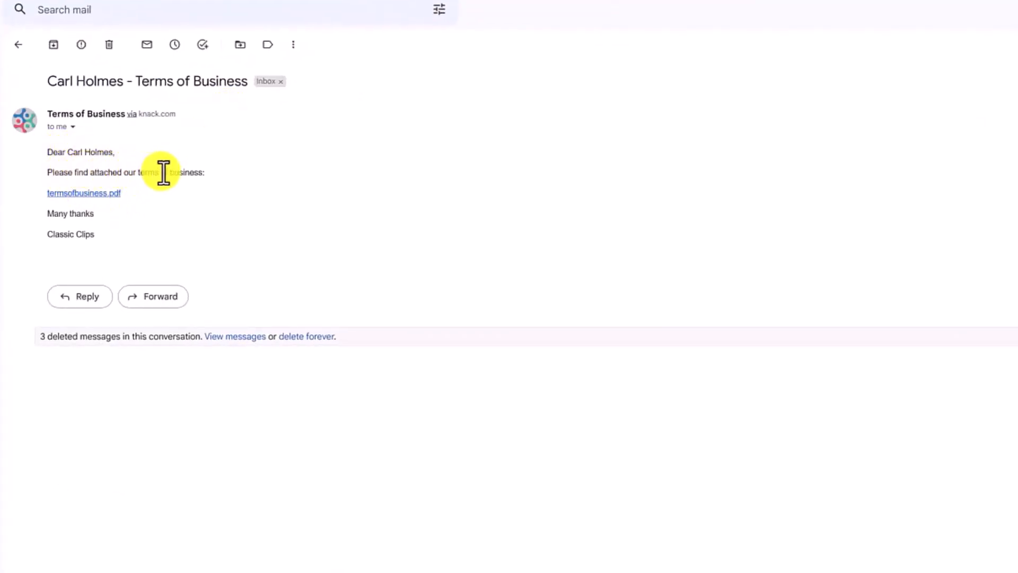
left_click(95, 194)
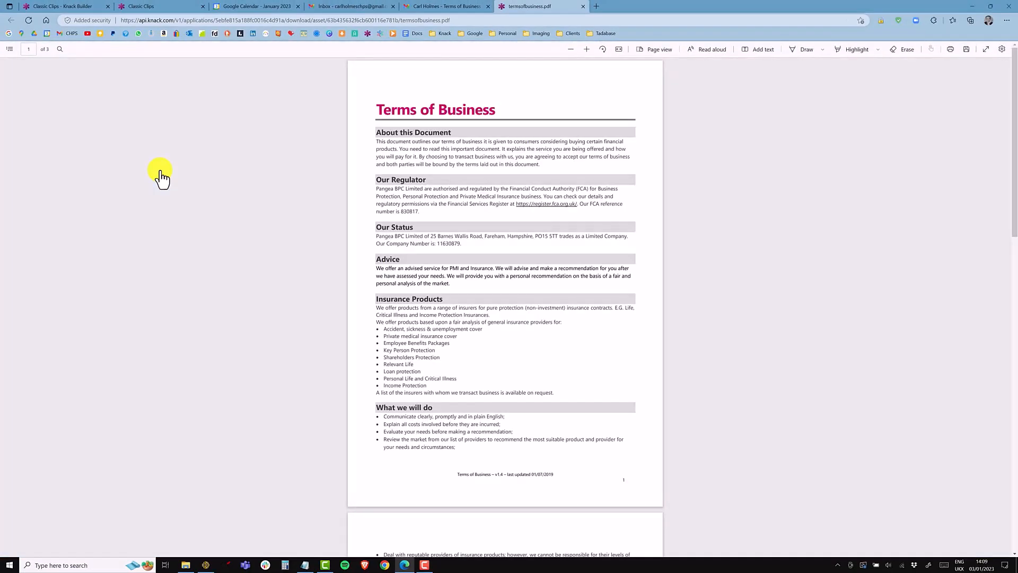
scroll(556, 371, "down", 10)
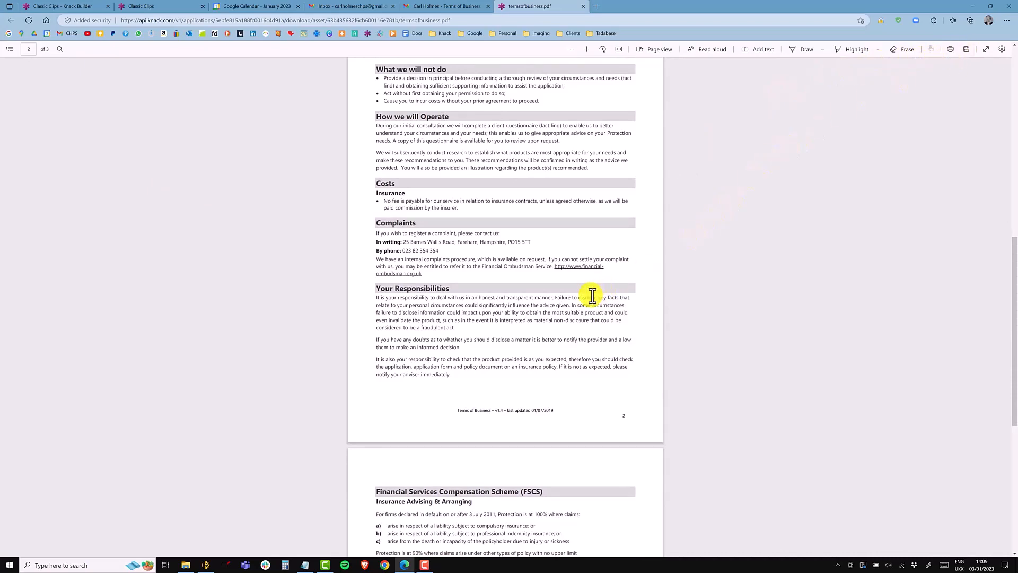
scroll(592, 296, "up", 5)
scroll(591, 295, "up", 3)
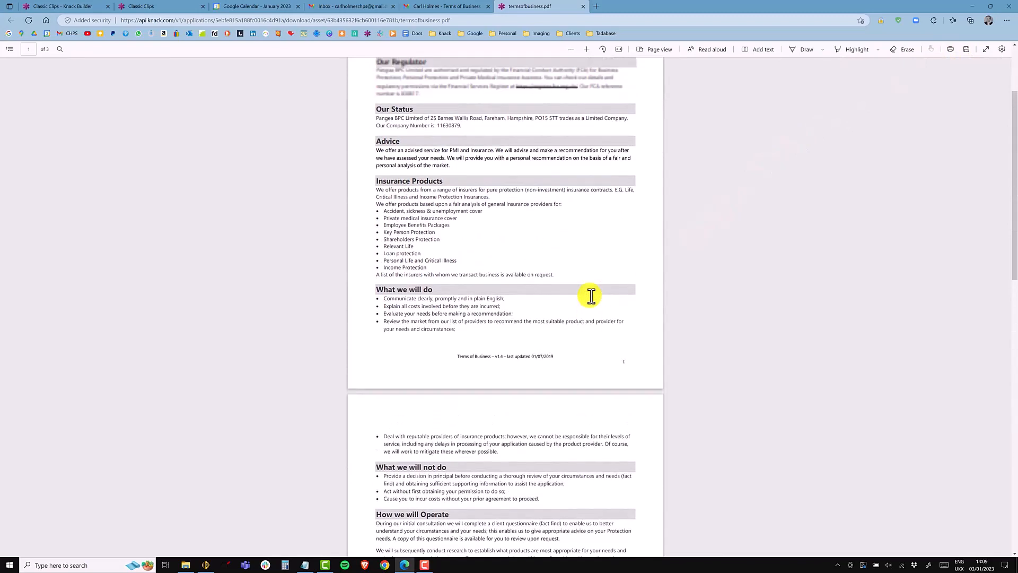
Step: Inspect the field settings of the Terms of Business and Terms of Business Sent fields in the Client records
left_click(433, 11)
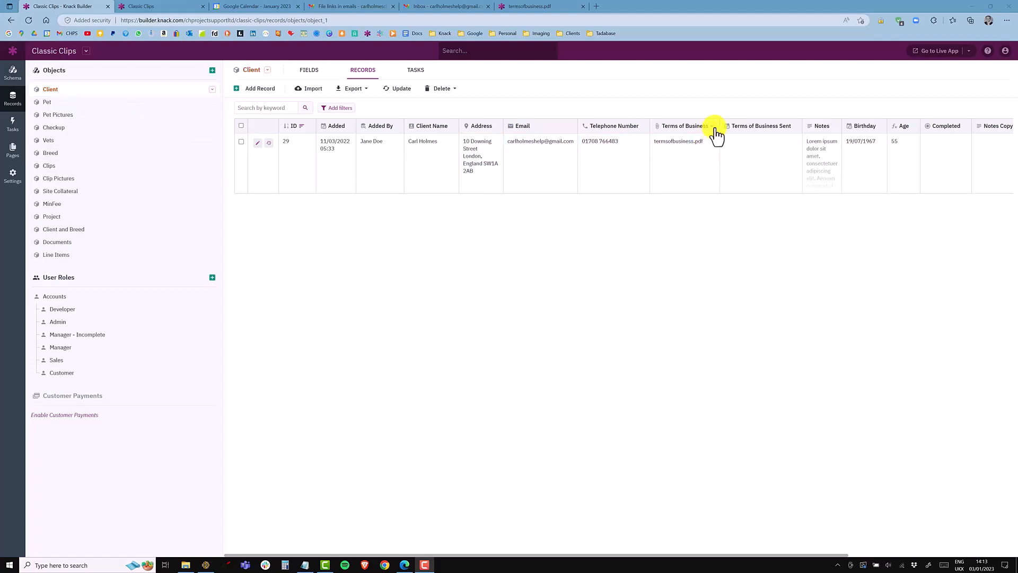
left_click(713, 128)
left_click(712, 136)
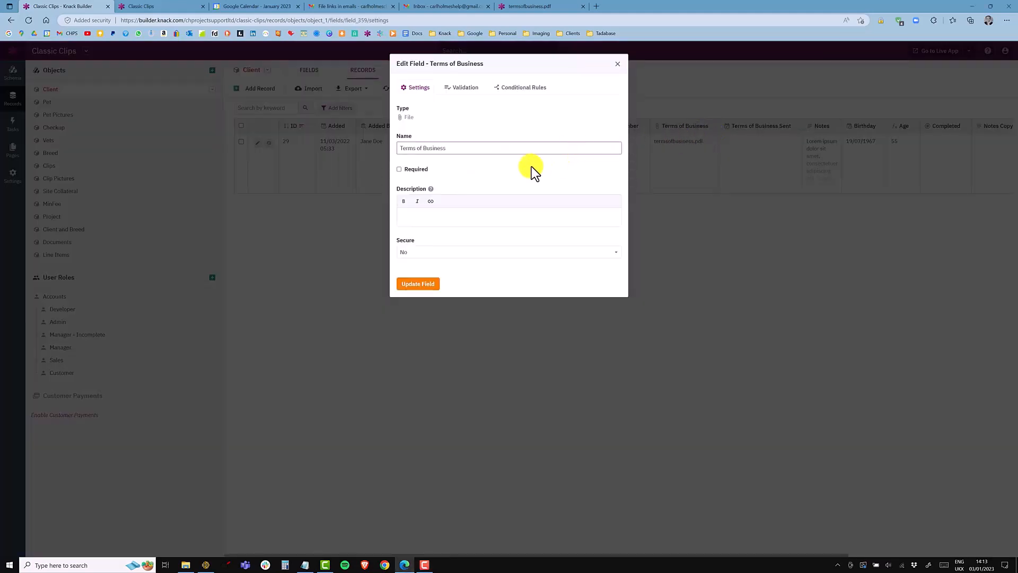
left_click(619, 66)
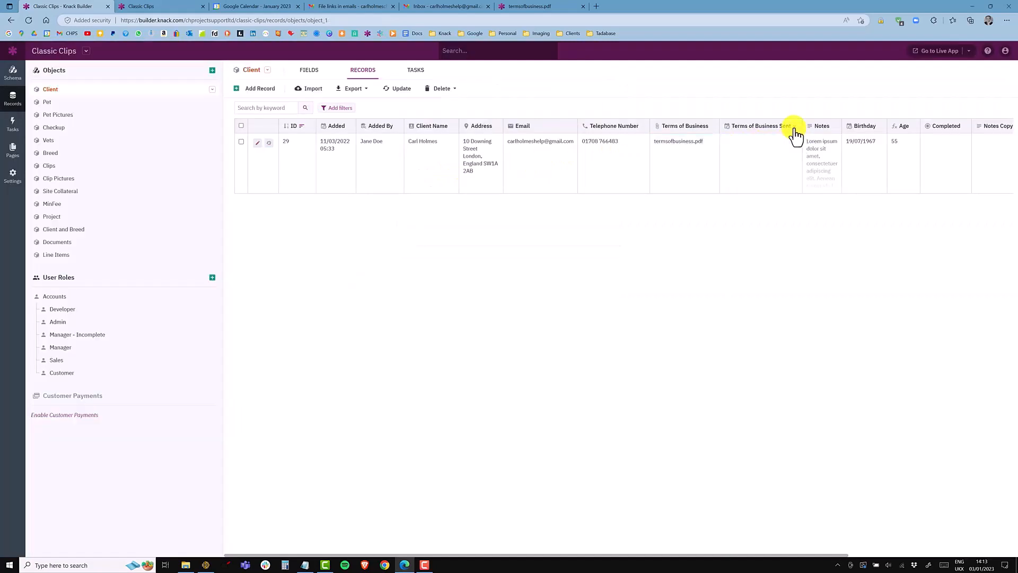
left_click(796, 127)
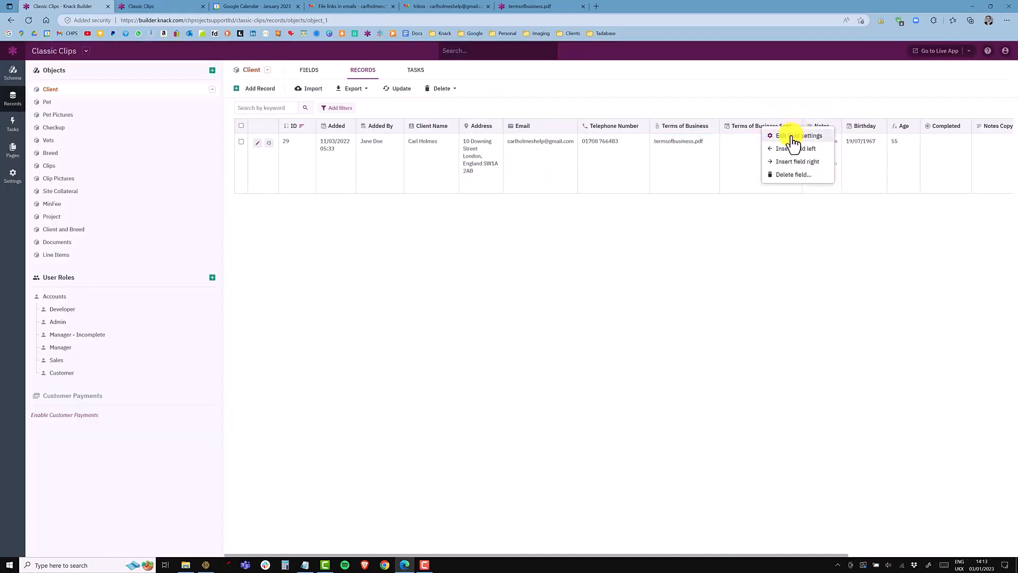
left_click(792, 137)
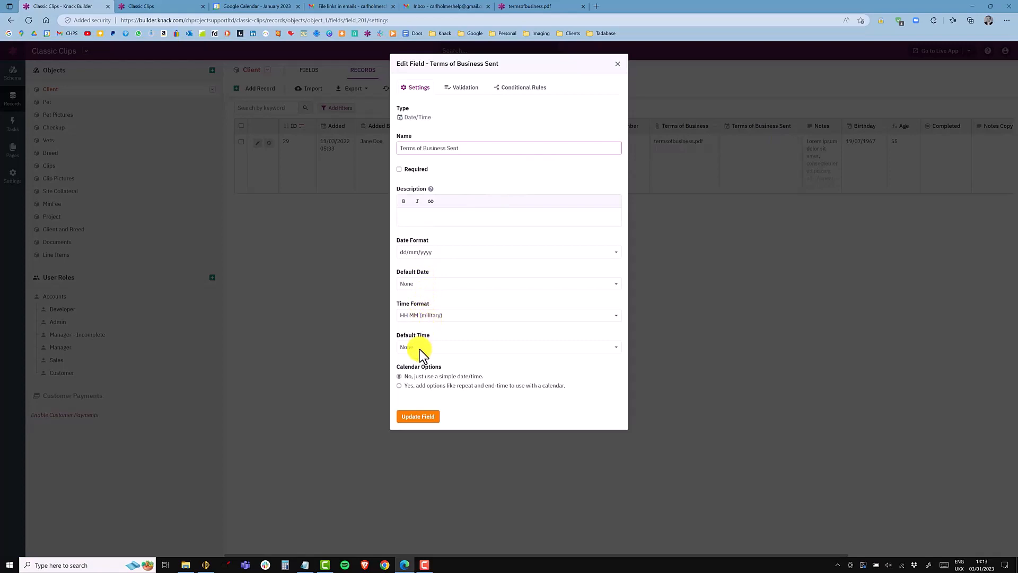
left_click(618, 64)
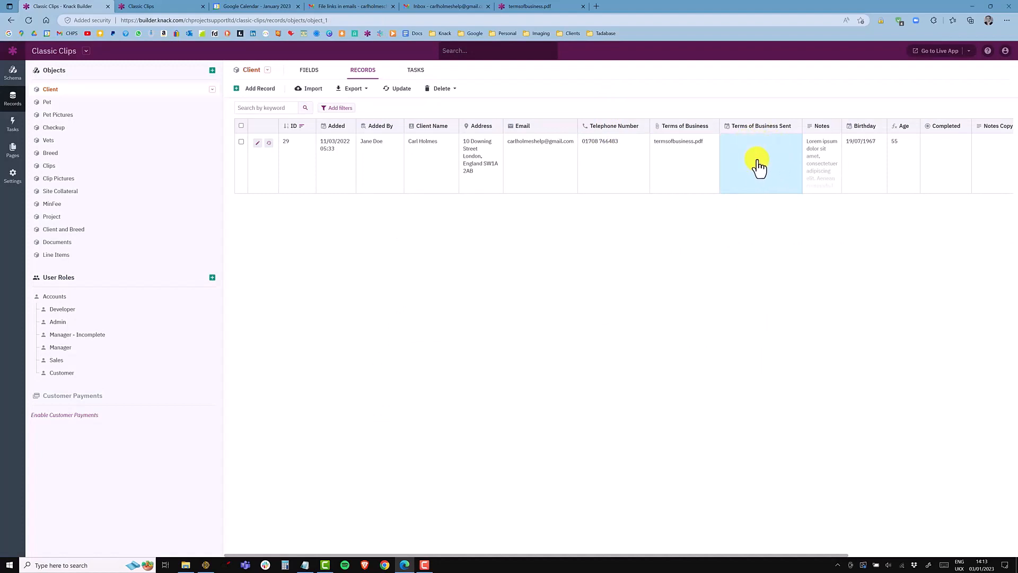
Step: Add a Trigger an action column to the Clients Table and move it beside the Send TOB column
left_click(12, 151)
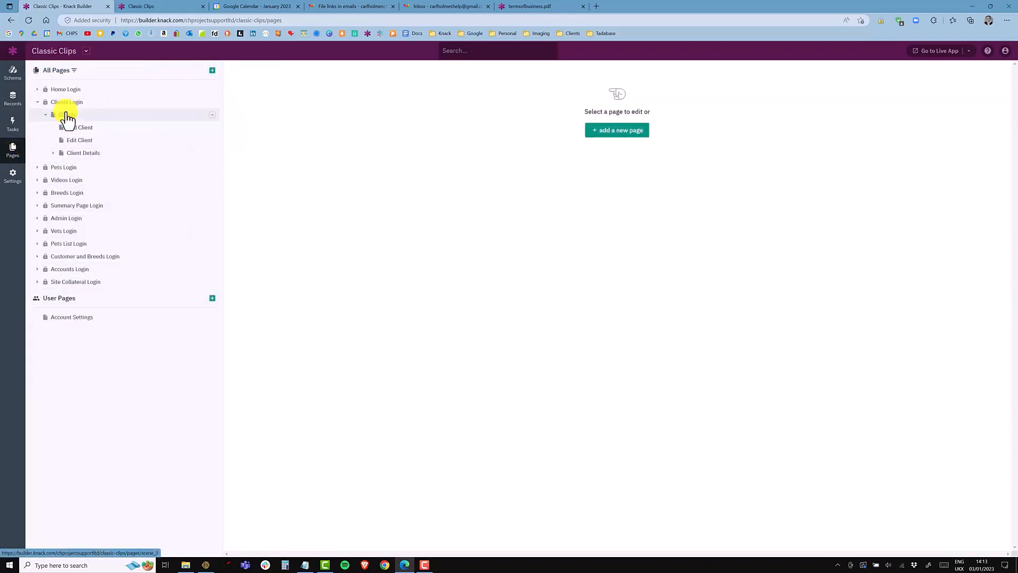
left_click(68, 115)
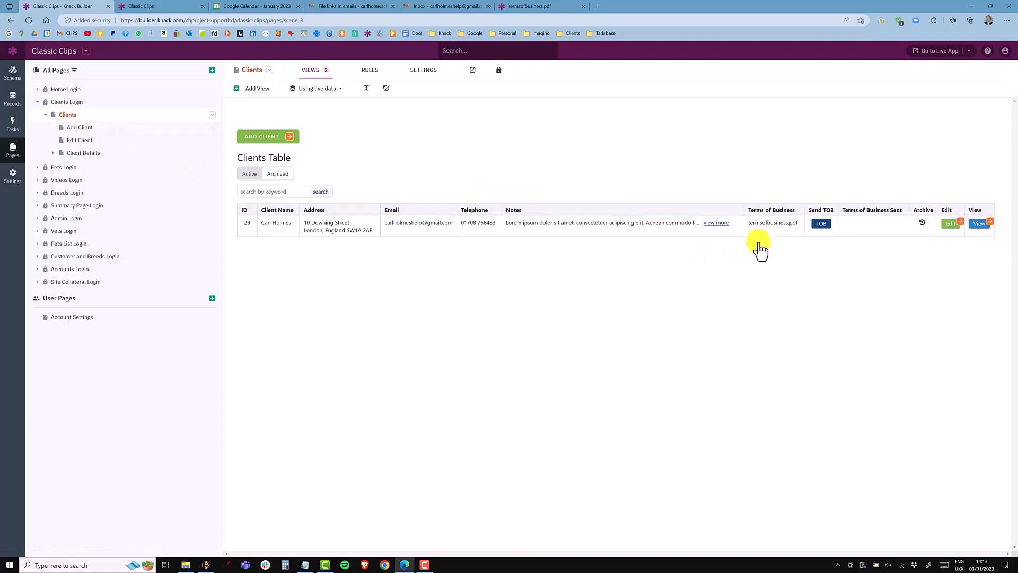
left_click(828, 218)
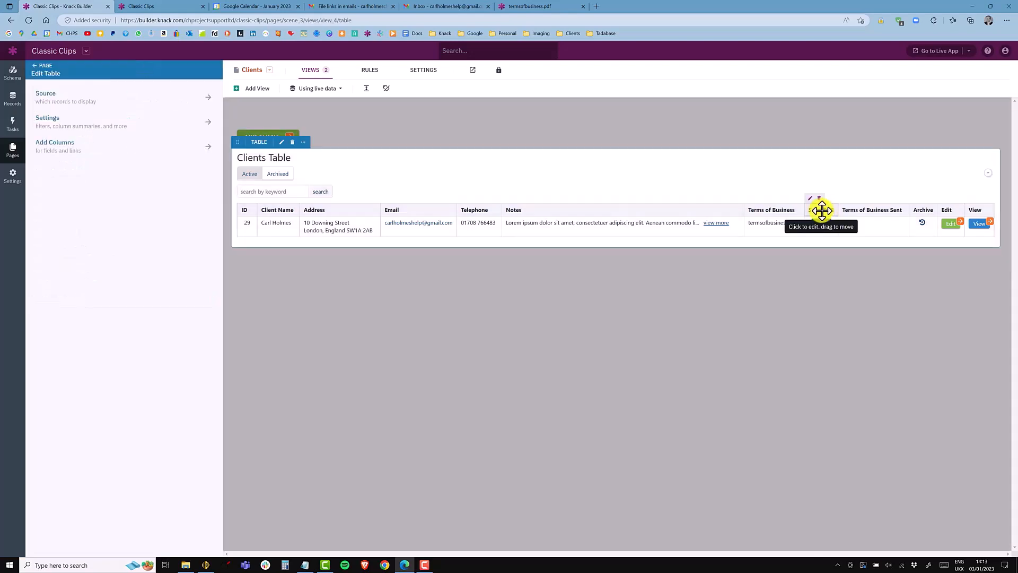
left_click(65, 152)
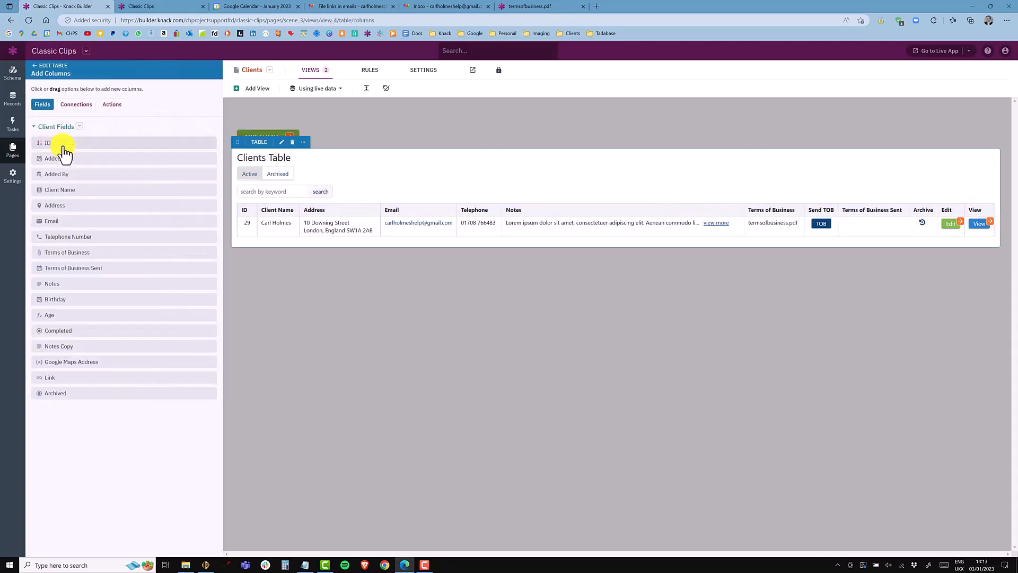
left_click(113, 106)
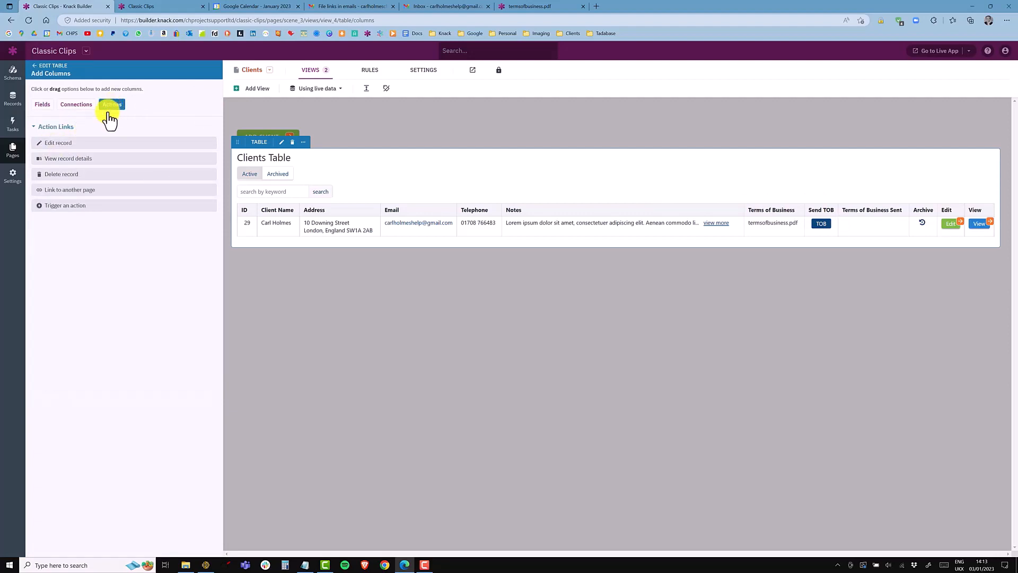
left_click(75, 208)
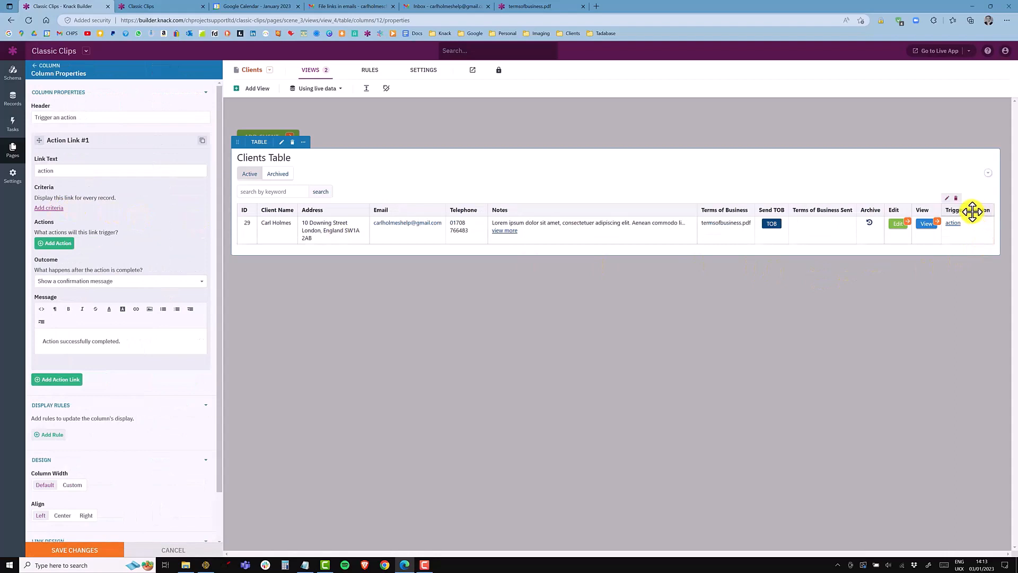
mouse_move(973, 209)
left_mouse_down()
mouse_move(909, 200)
mouse_move(799, 207)
left_mouse_up()
left_click(815, 208)
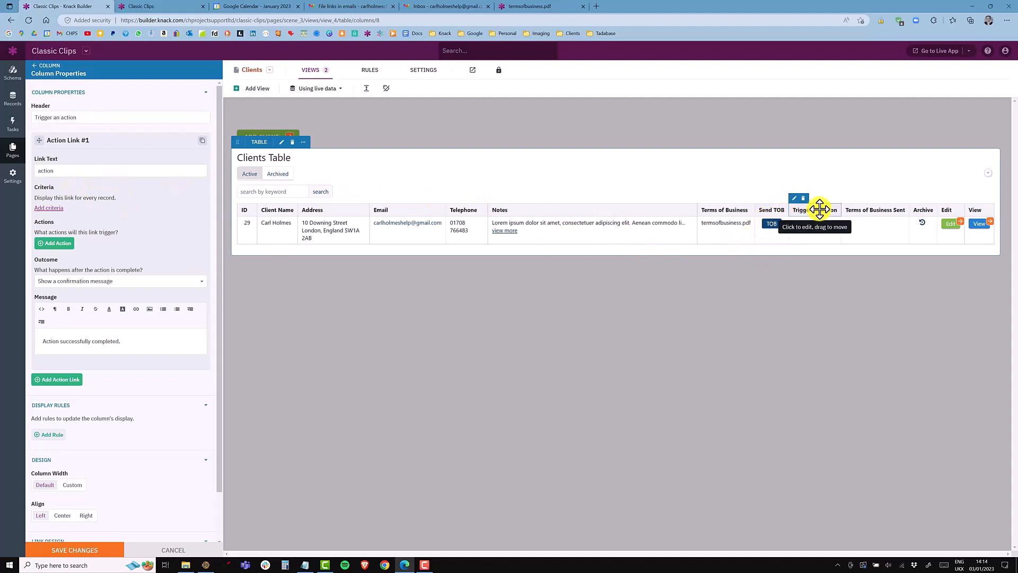
Step: Set the new column's header to Send and its link text to Send TOB
left_click_drag(76, 116, 33, 116)
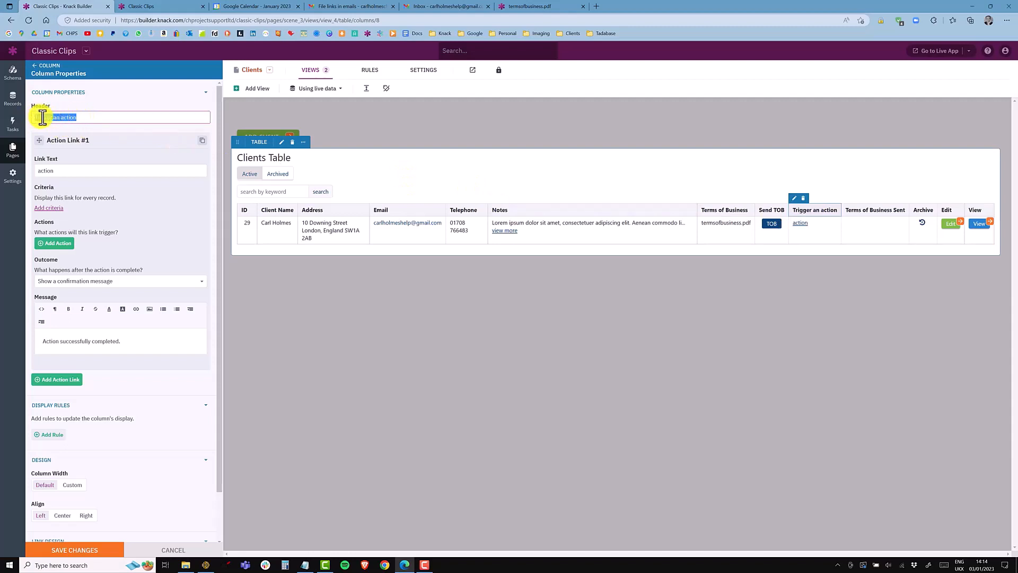
type("Send")
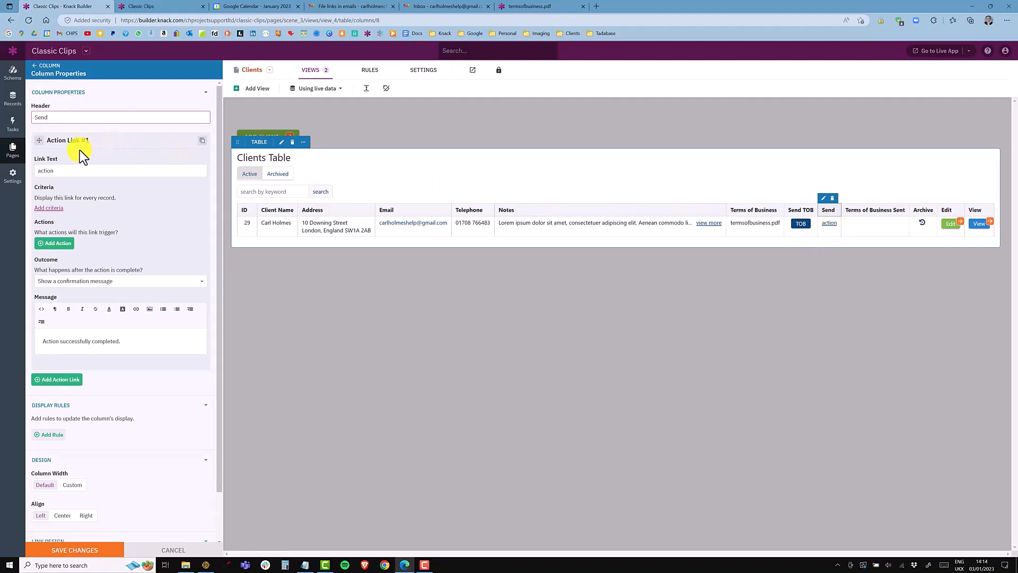
left_click_drag(46, 140, 108, 140)
left_click(71, 170)
left_click_drag(72, 170, 40, 170)
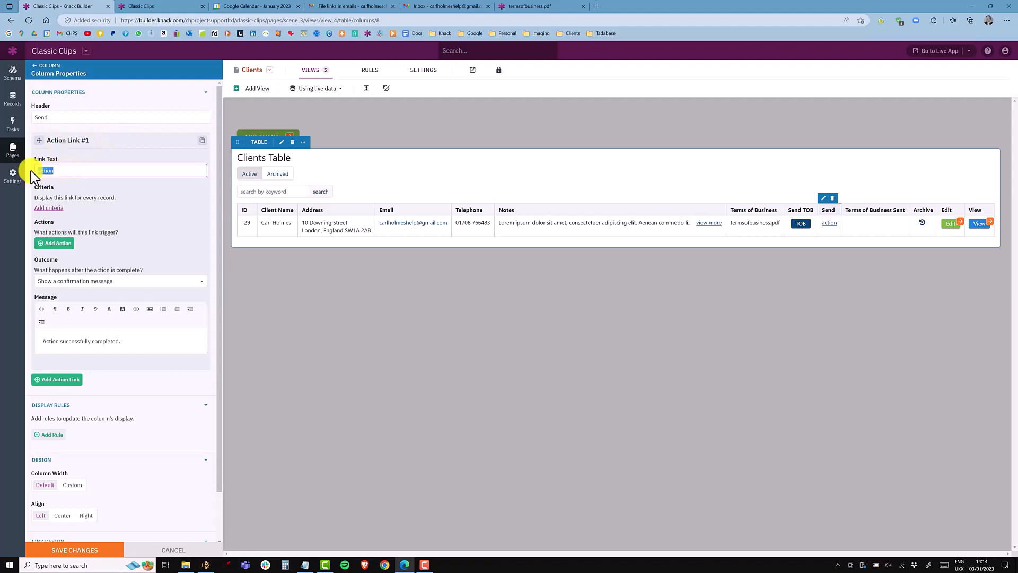
type("Sen")
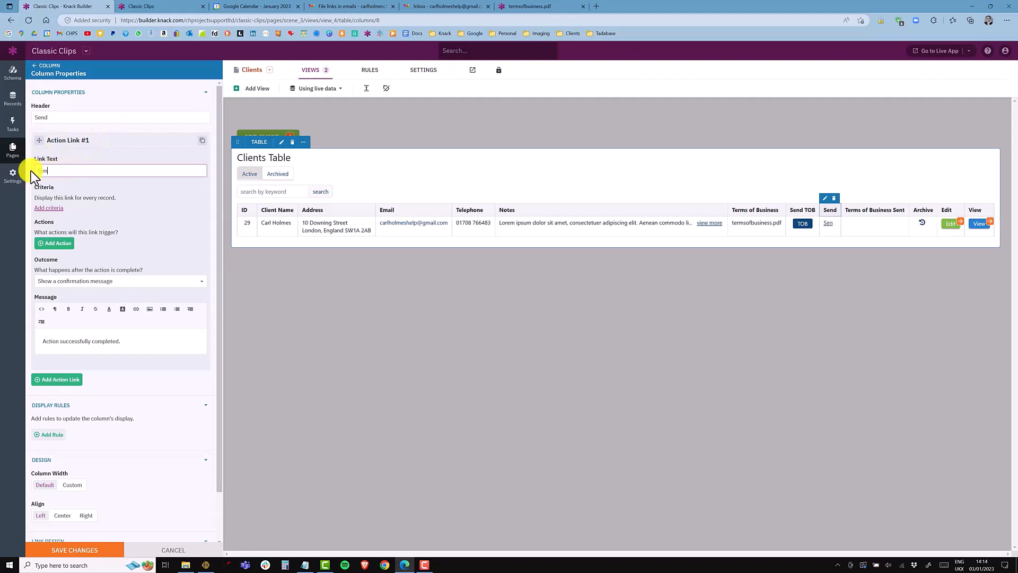
type("d TO(")
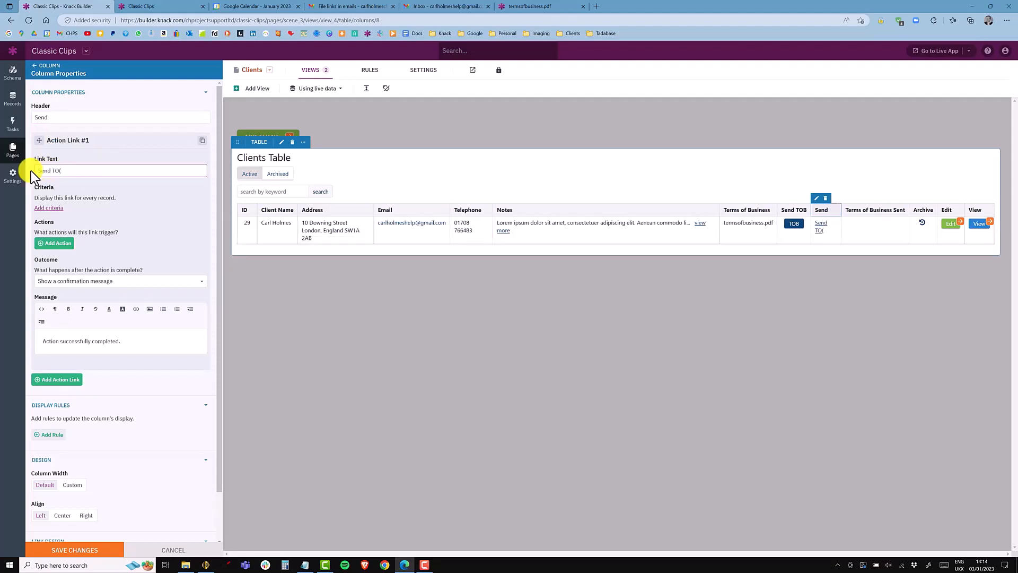
key("BackSpace")
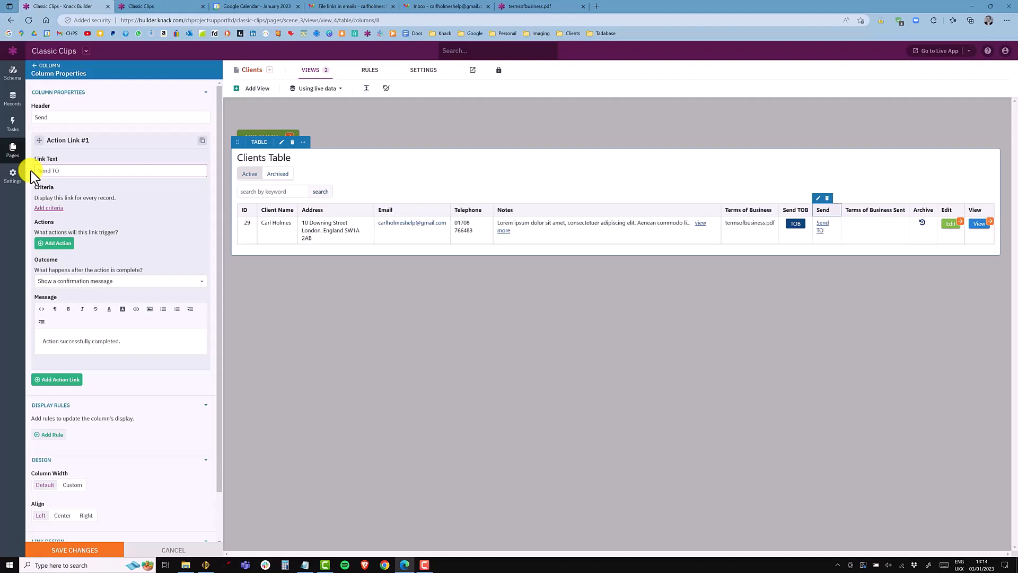
type("B")
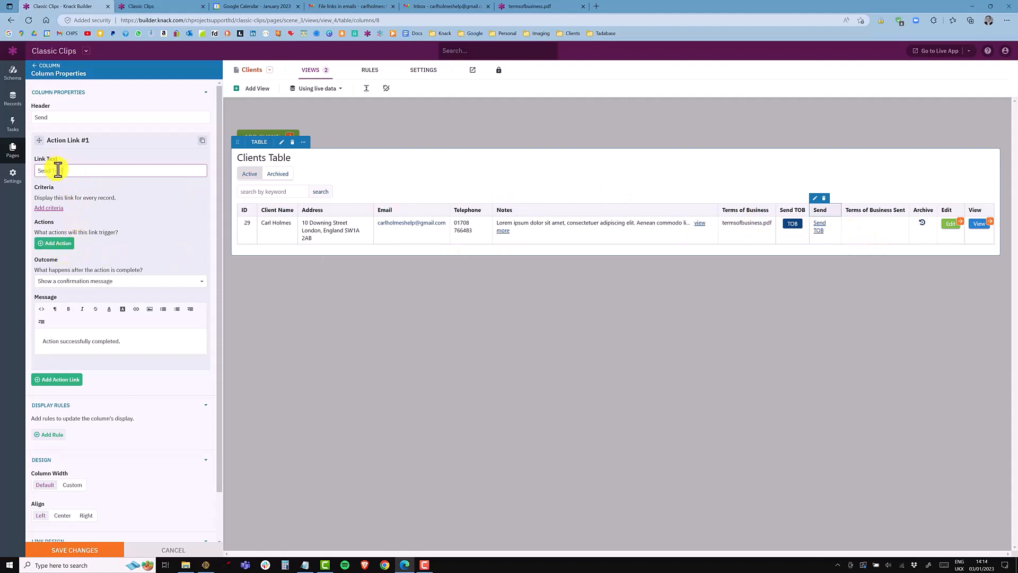
Step: Add a Send a custom email action to the link and choose its recipient type, then delete the new column
left_click(56, 245)
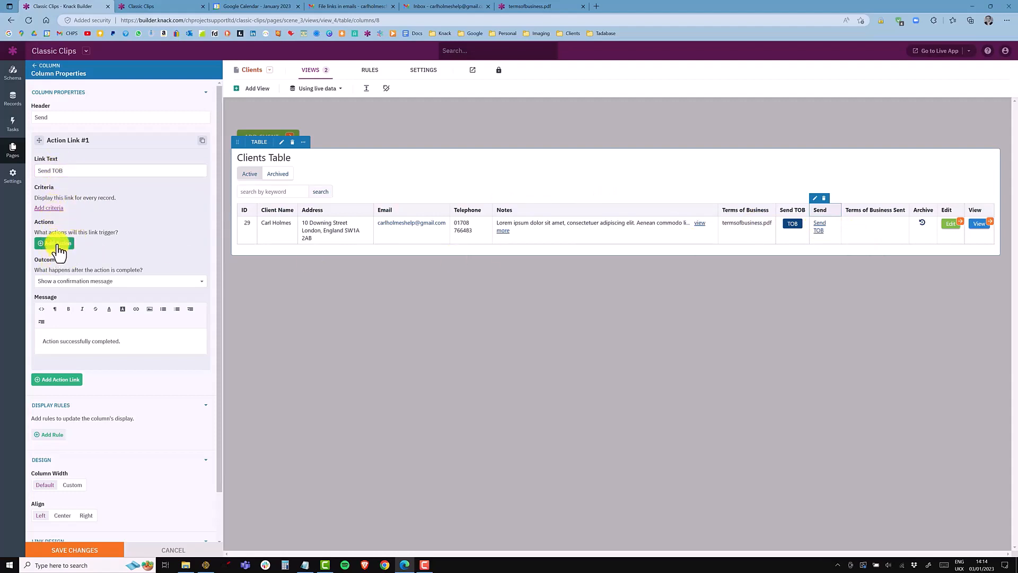
left_click(64, 275)
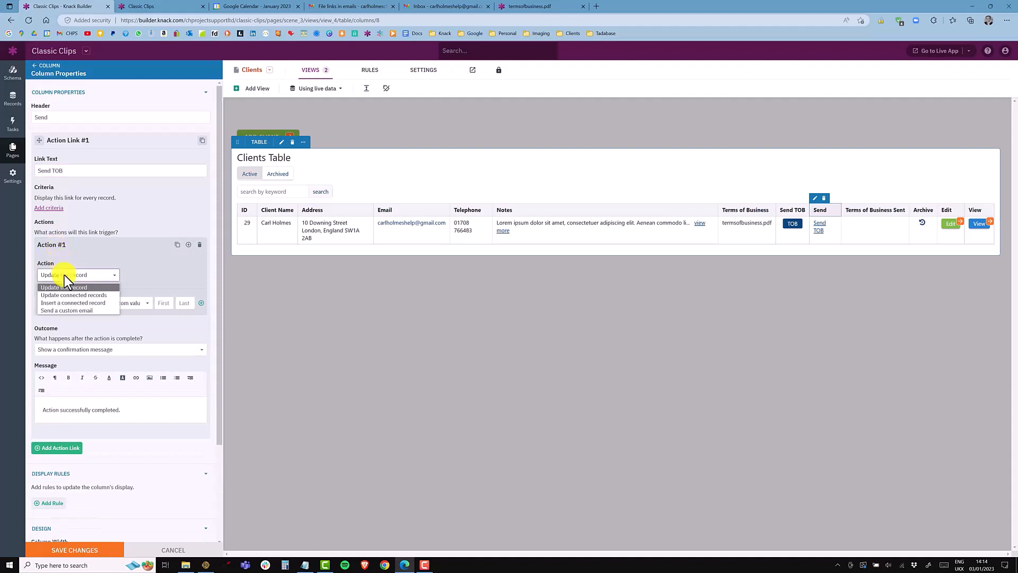
left_click(59, 310)
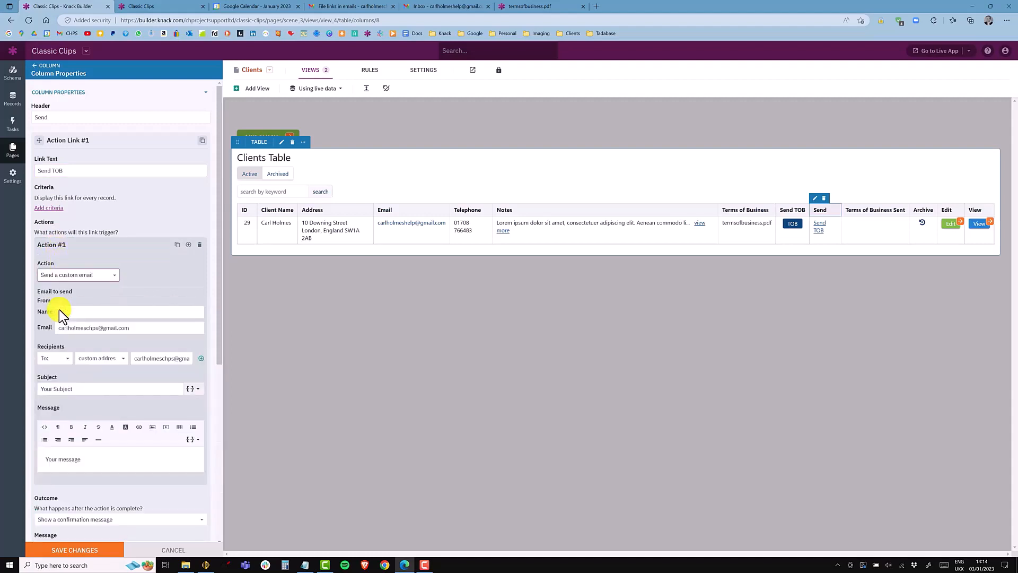
left_click(105, 360)
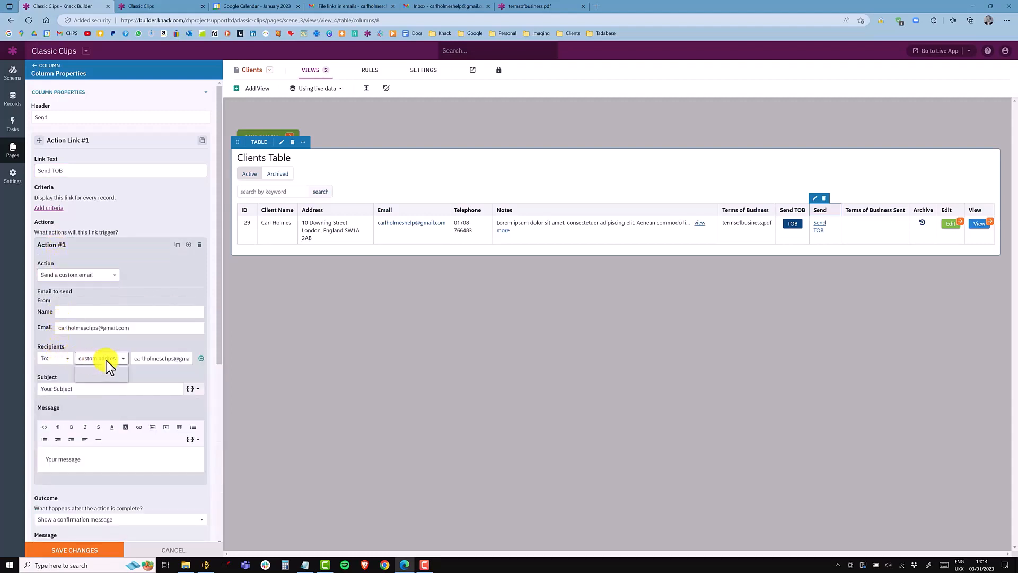
left_click(101, 378)
left_click(825, 198)
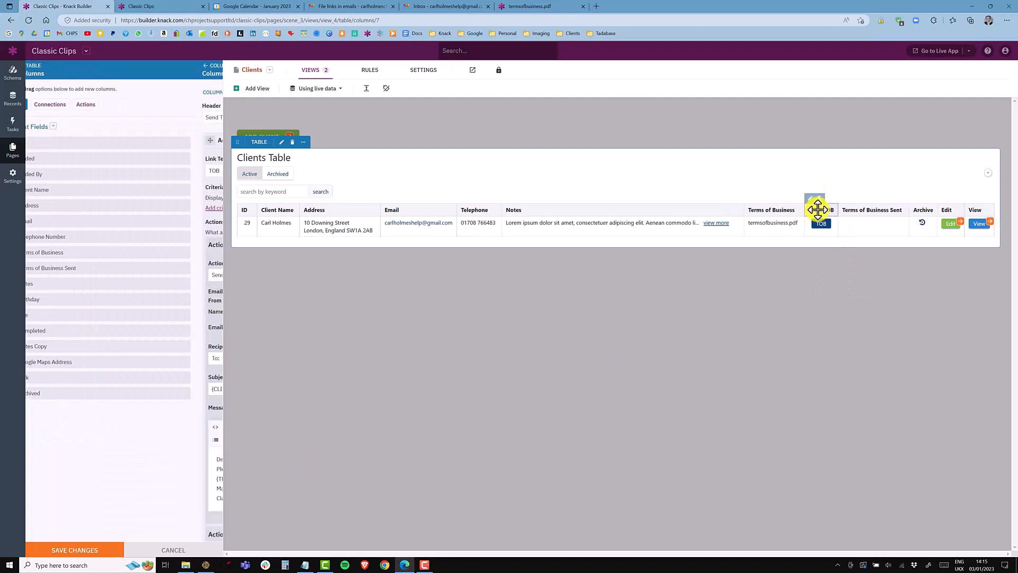
Step: Open the Send TOB column's properties to review its link text and email action
left_click(818, 209)
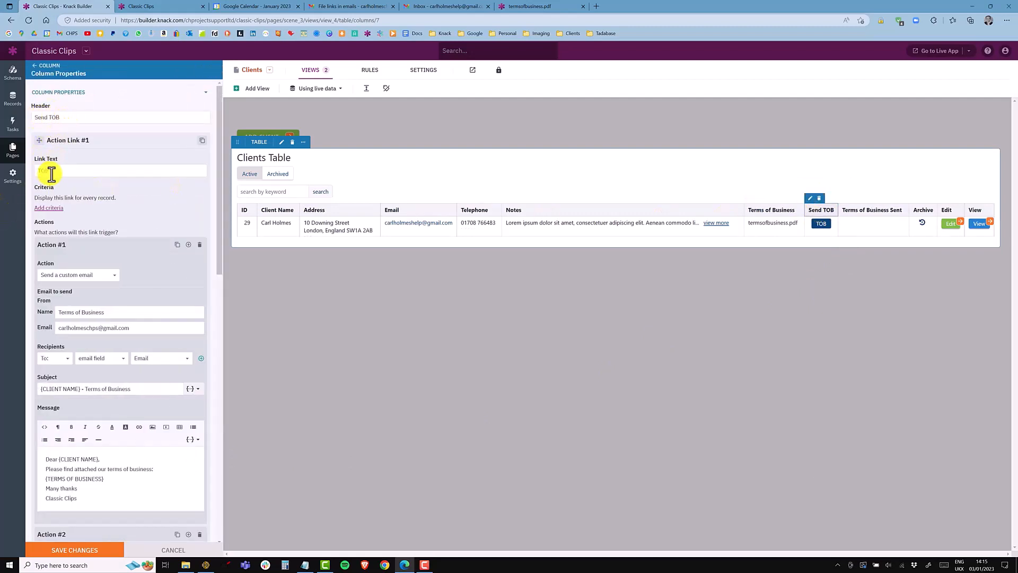
double_click(52, 170)
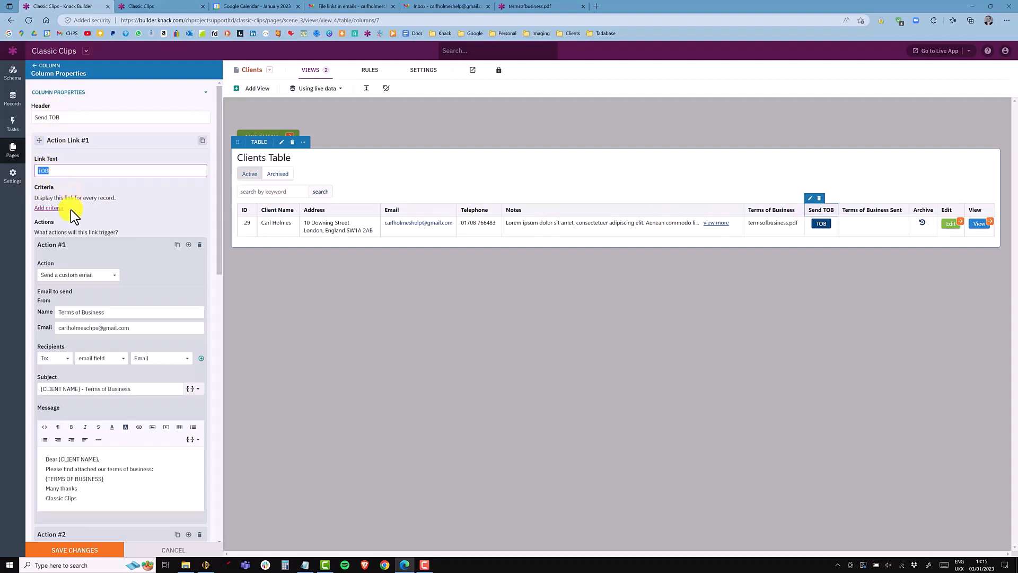
scroll(60, 276, "down", 3)
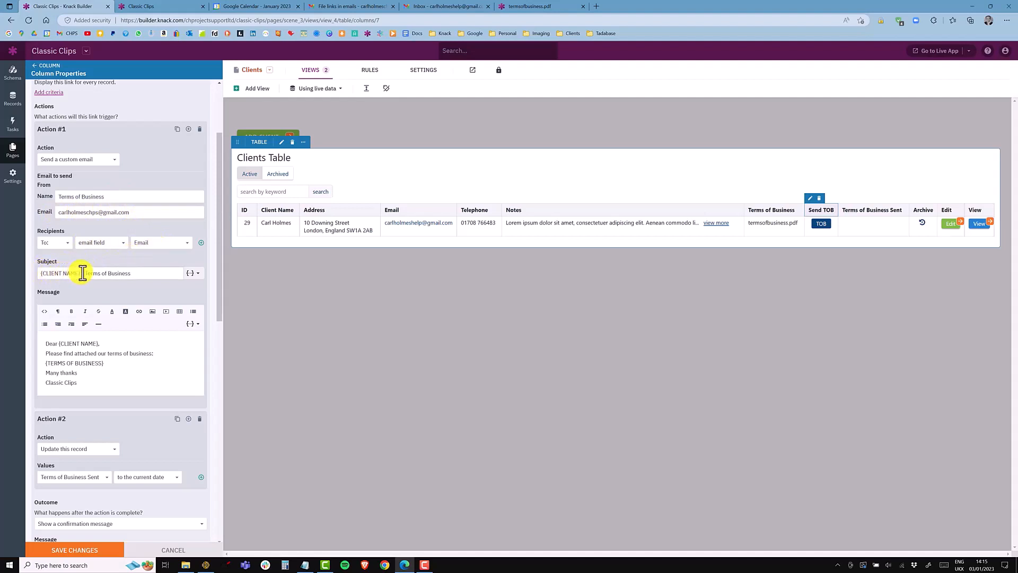
Step: Remove the client name placeholder from the email subject and insert the Client Name merge field instead
left_click_drag(82, 273, 36, 272)
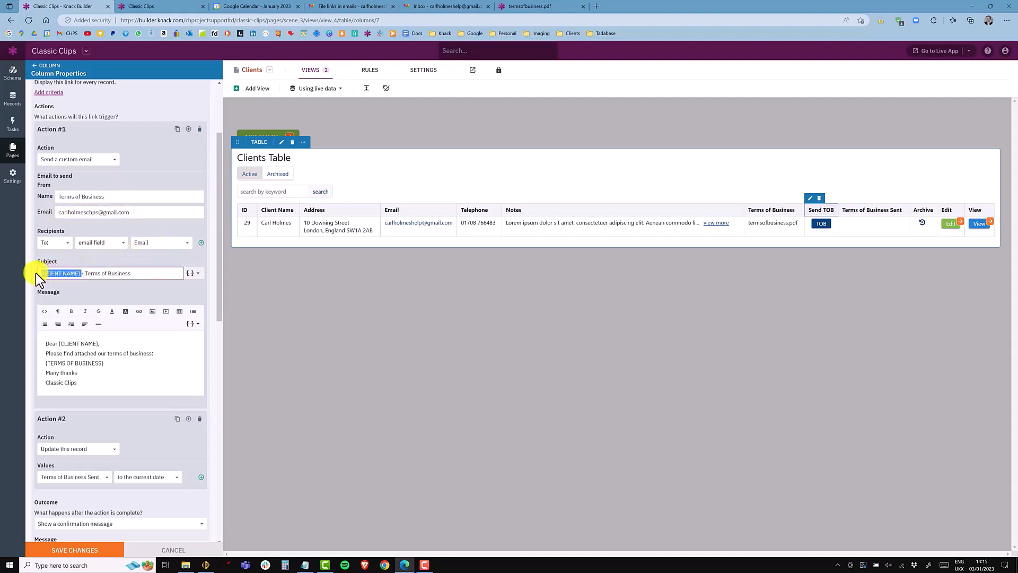
left_click(88, 273)
left_click_drag(83, 273, 25, 265)
key("BackSpace")
left_click(189, 275)
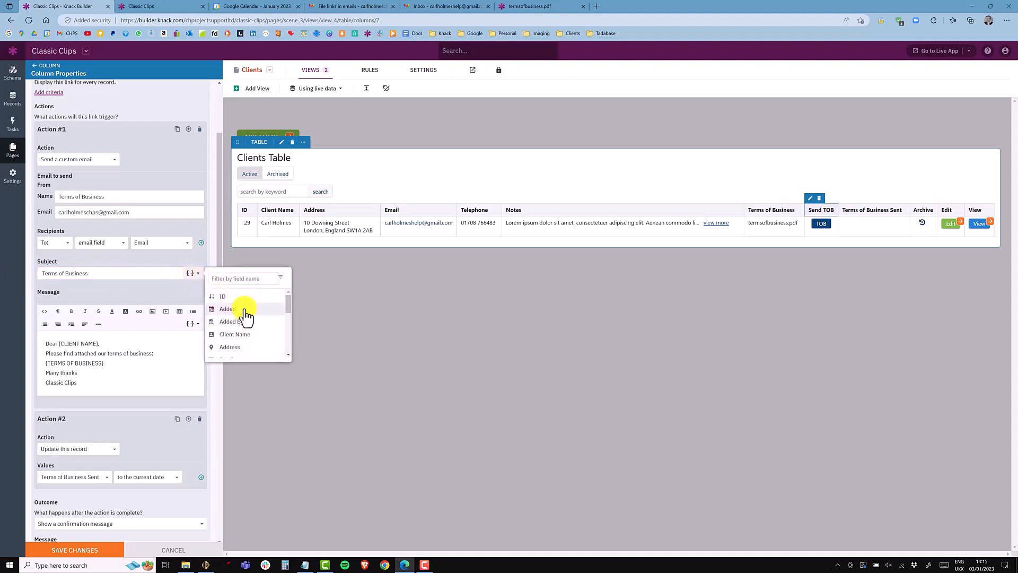
left_click(237, 334)
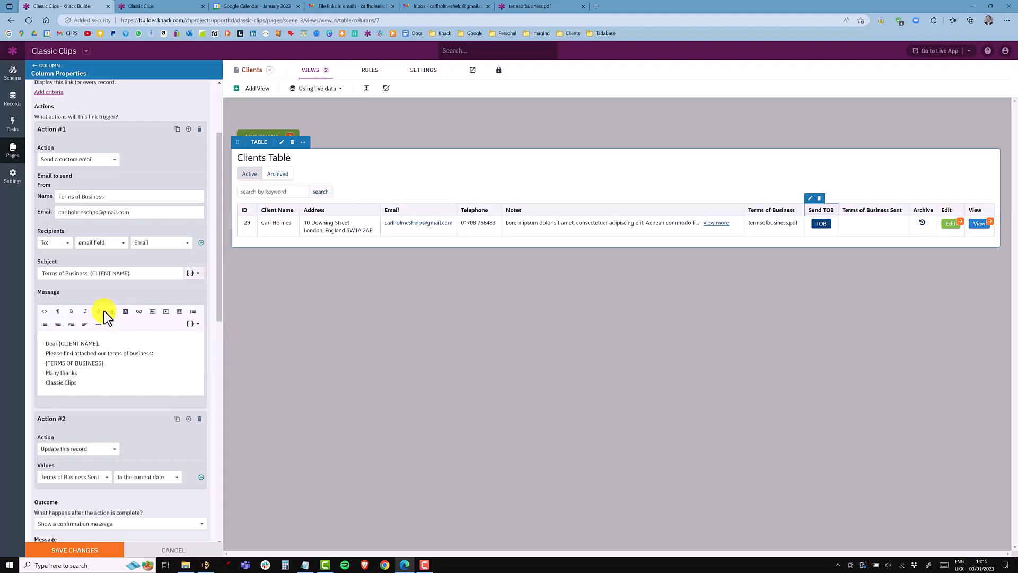
Step: Move the {CLIENT NAME} field to the start of the subject followed by a hyphen before Terms of Business
left_click_drag(90, 273, 143, 273)
key("ctrl+c")
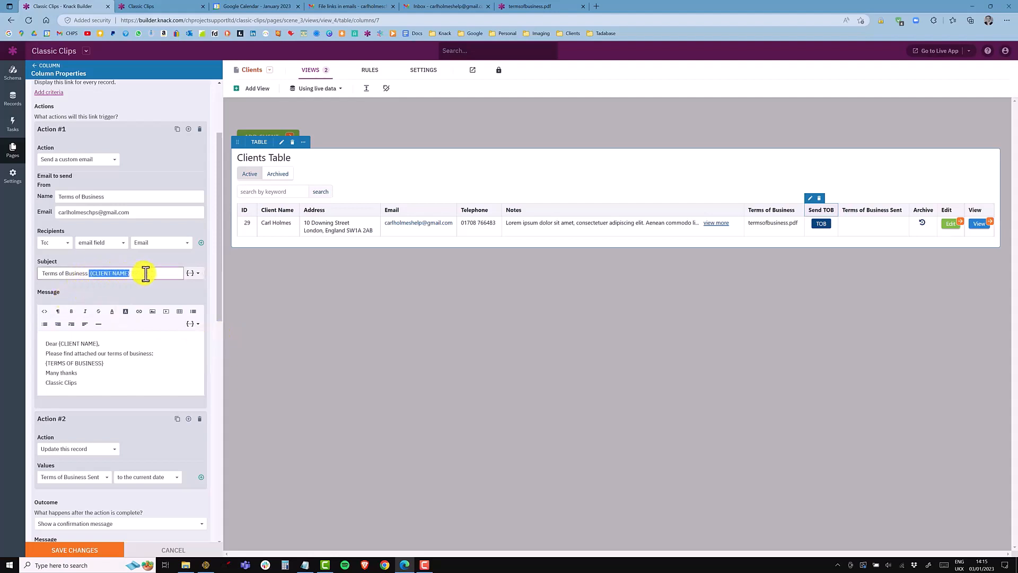
key("BackSpace")
left_click(43, 274)
key("ctrl+v")
type("-")
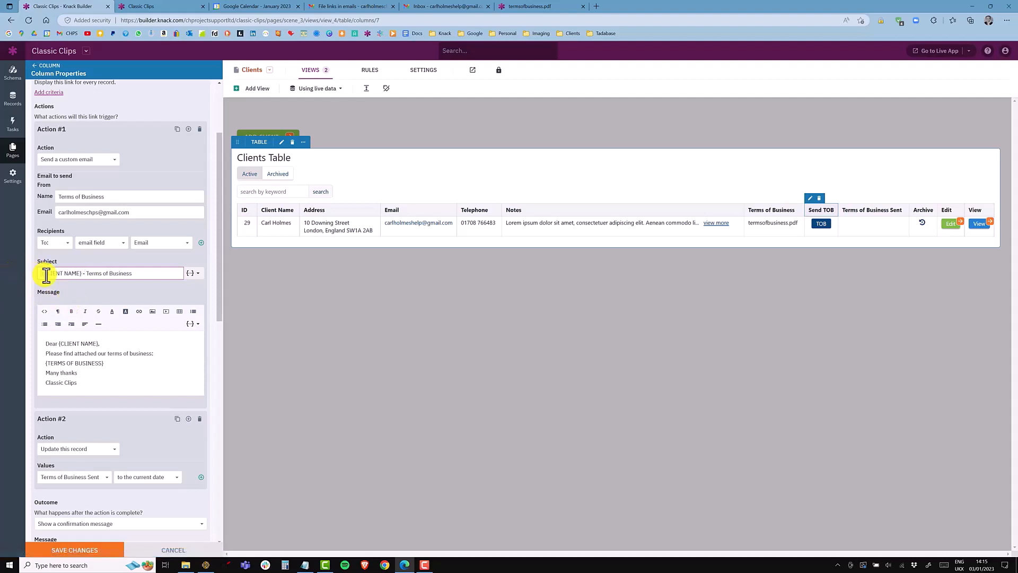
key("Delete")
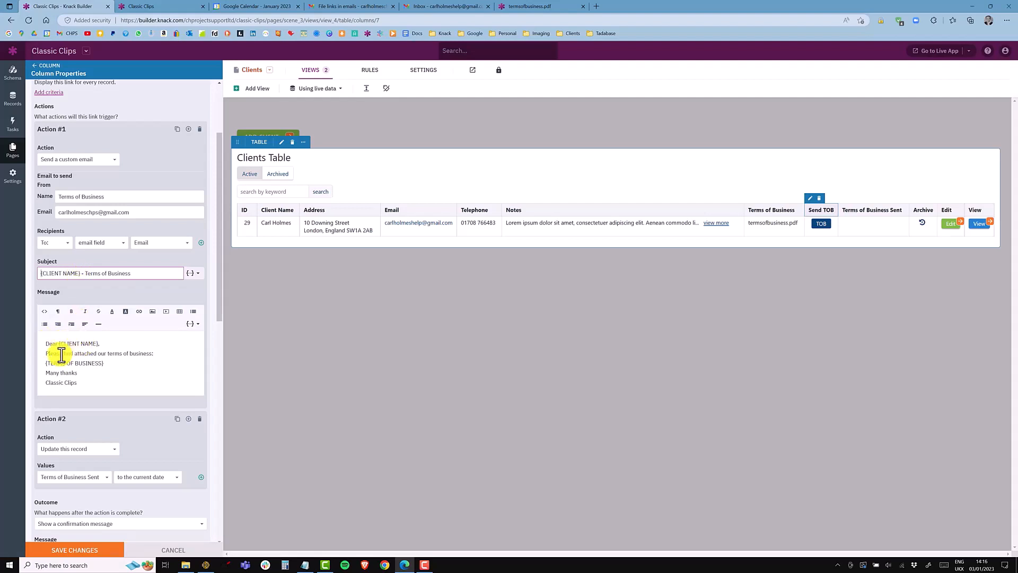
Step: Replace the {TERMS OF BUSINESS} line in the email message with the Terms of Business merge field
left_click_drag(114, 363, 32, 364)
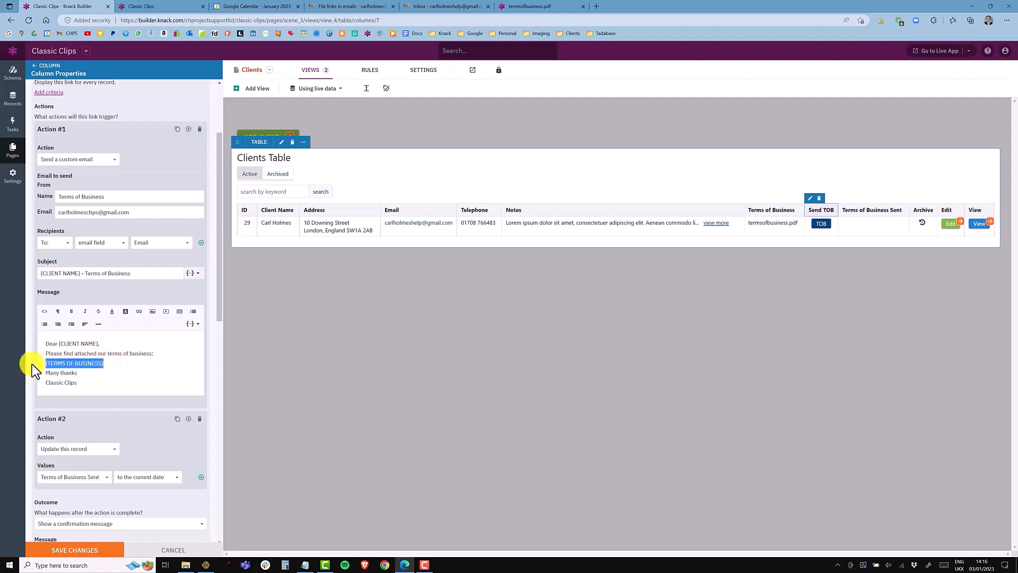
key("BackSpace")
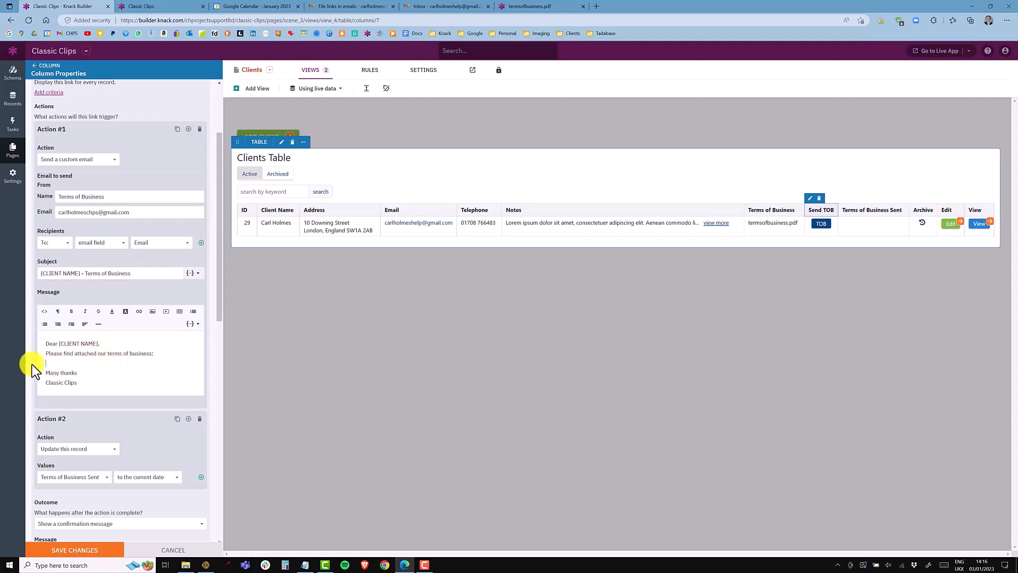
left_click(194, 330)
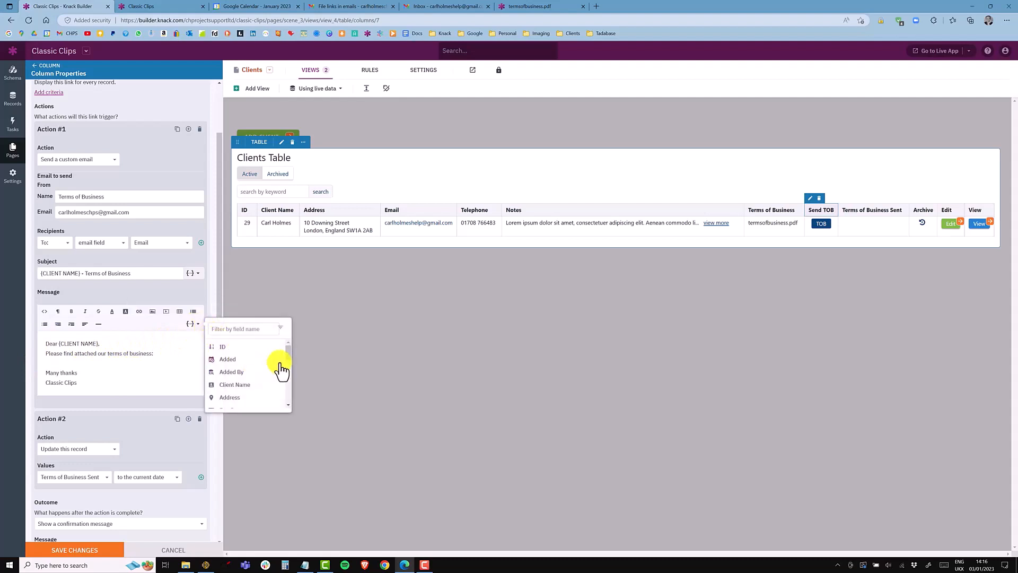
scroll(287, 352, "down", 1)
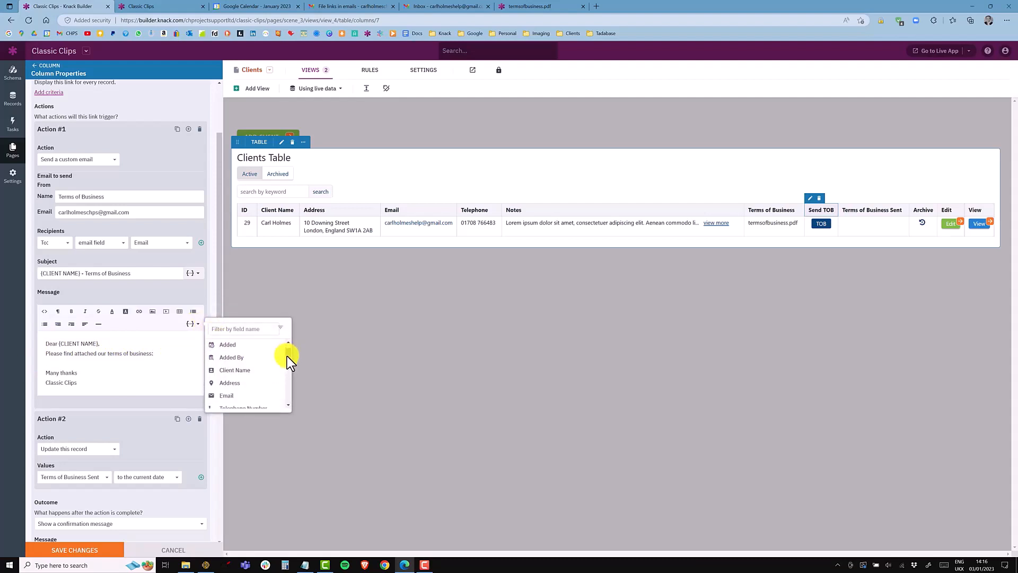
scroll(288, 359, "down", 3)
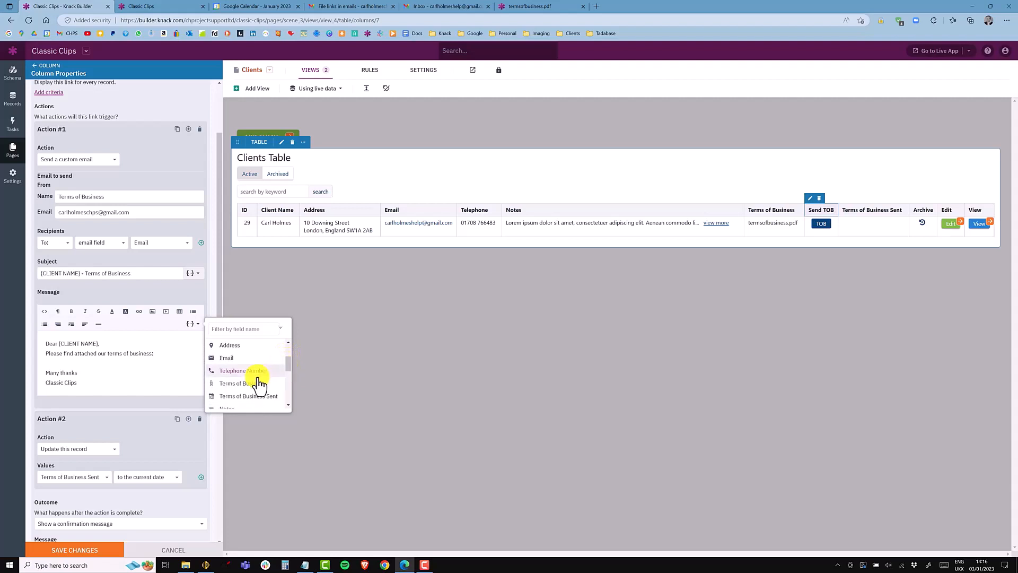
left_click(226, 386)
left_click(169, 353)
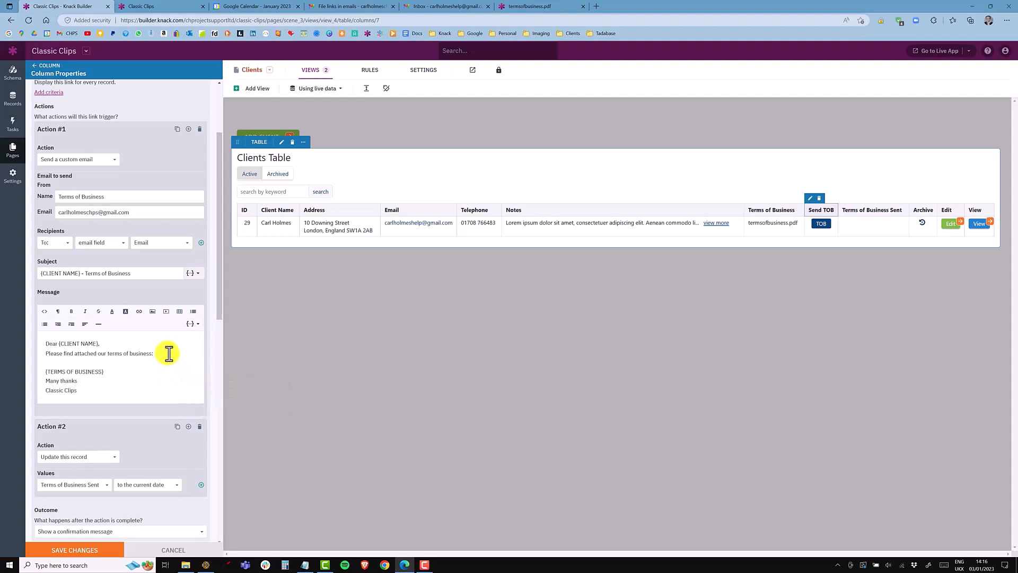
key("Delete")
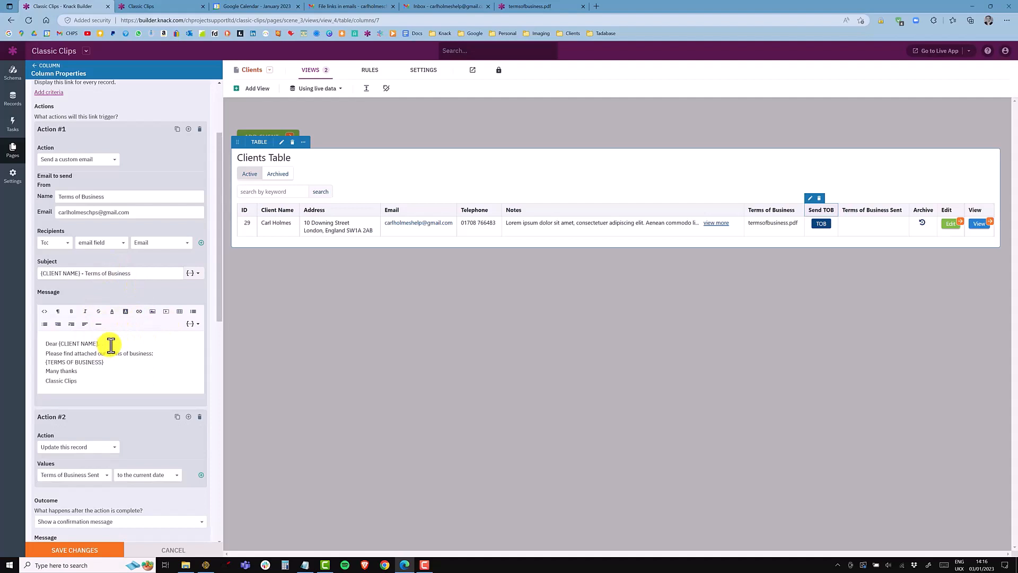
Step: Review the second action's Update this record choice and its Terms of Business Sent value options
scroll(111, 345, "down", 5)
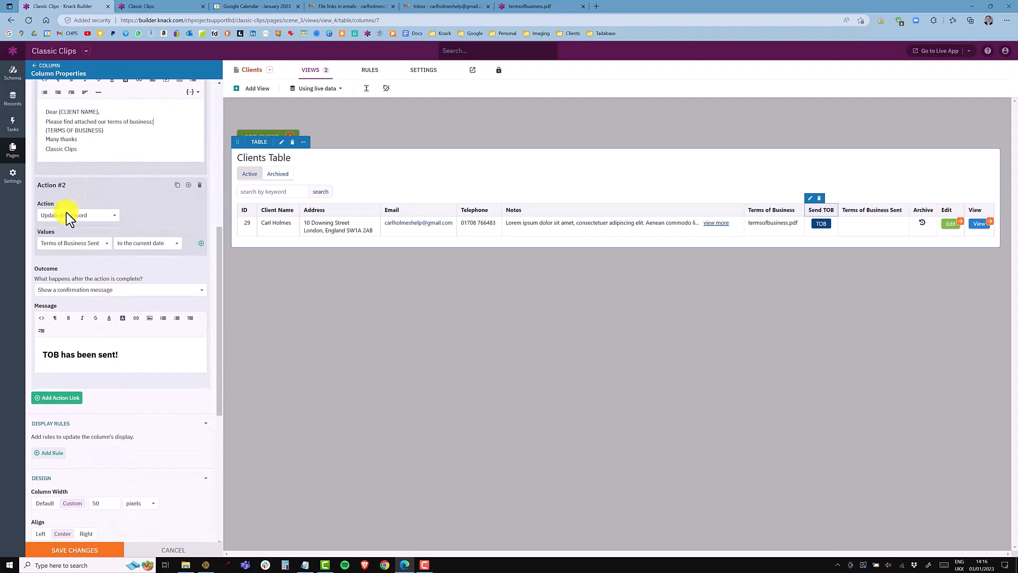
left_click(66, 214)
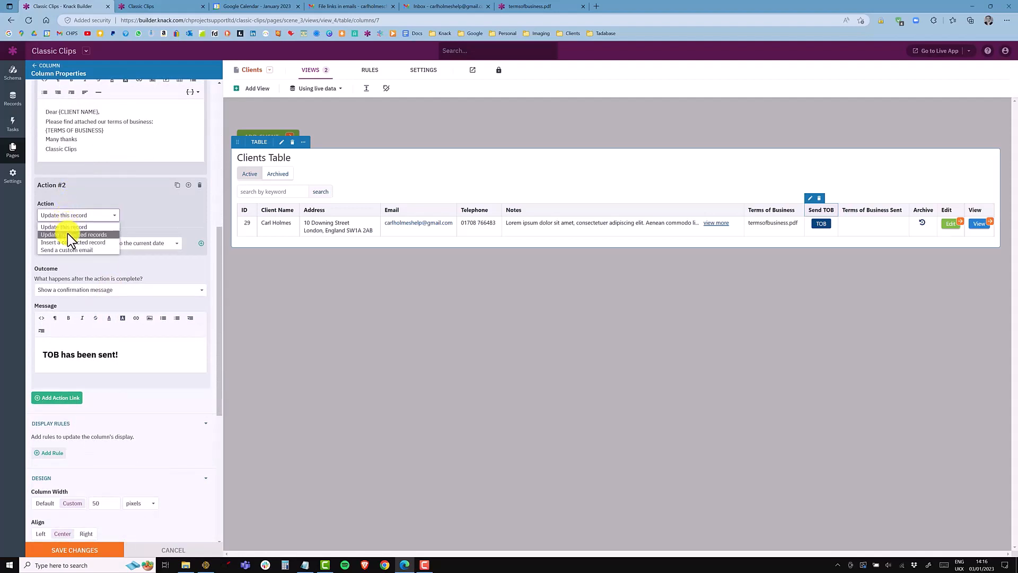
left_click(94, 208)
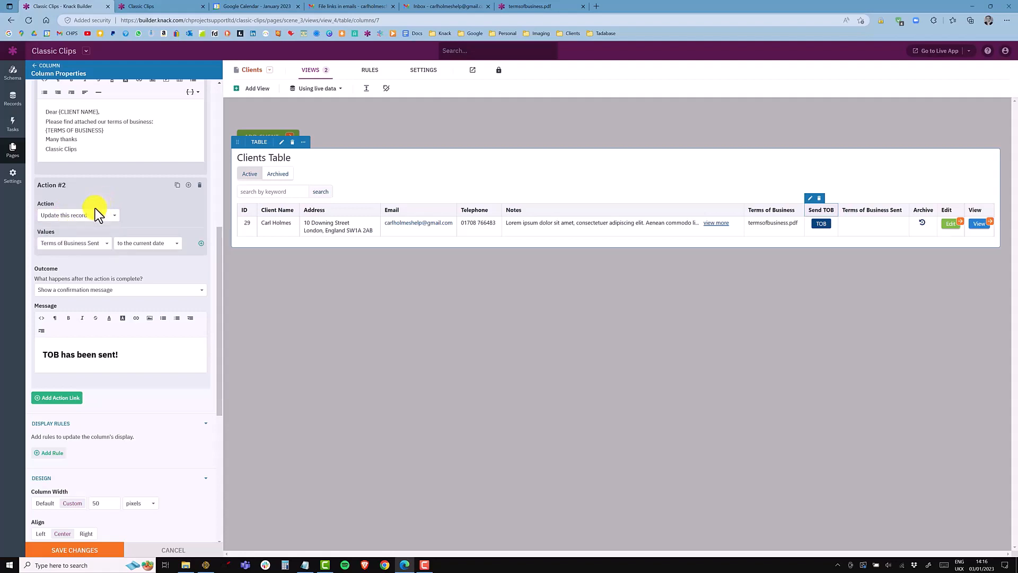
left_click(78, 245)
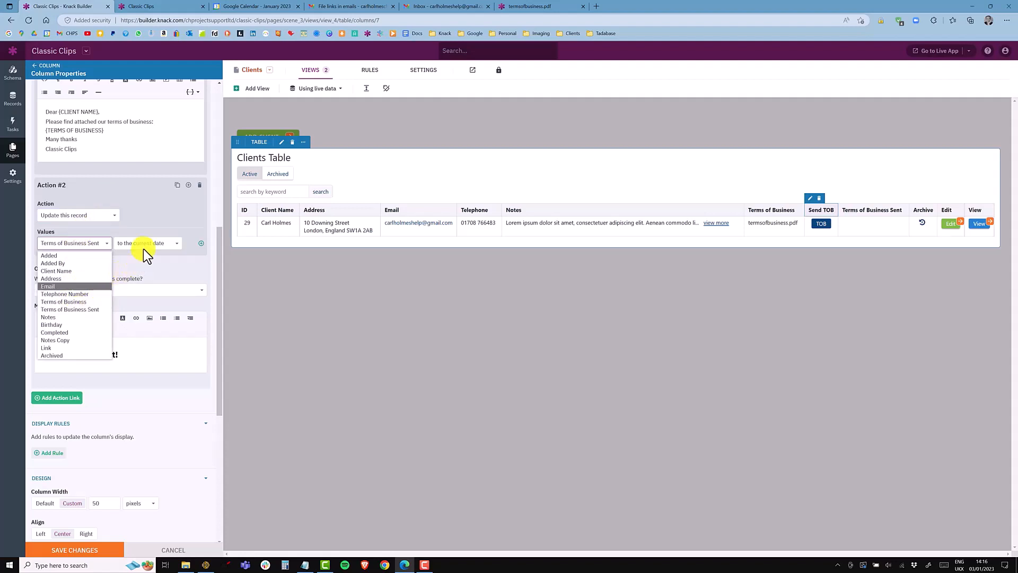
left_click(144, 220)
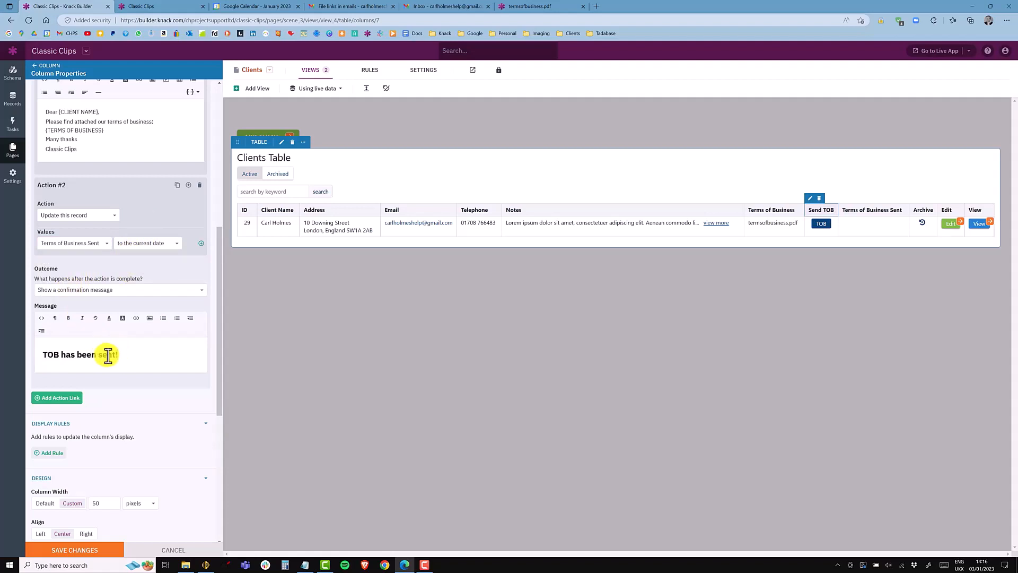
Step: Examine the confirmation message text and the column width settings
left_click_drag(118, 354, 39, 353)
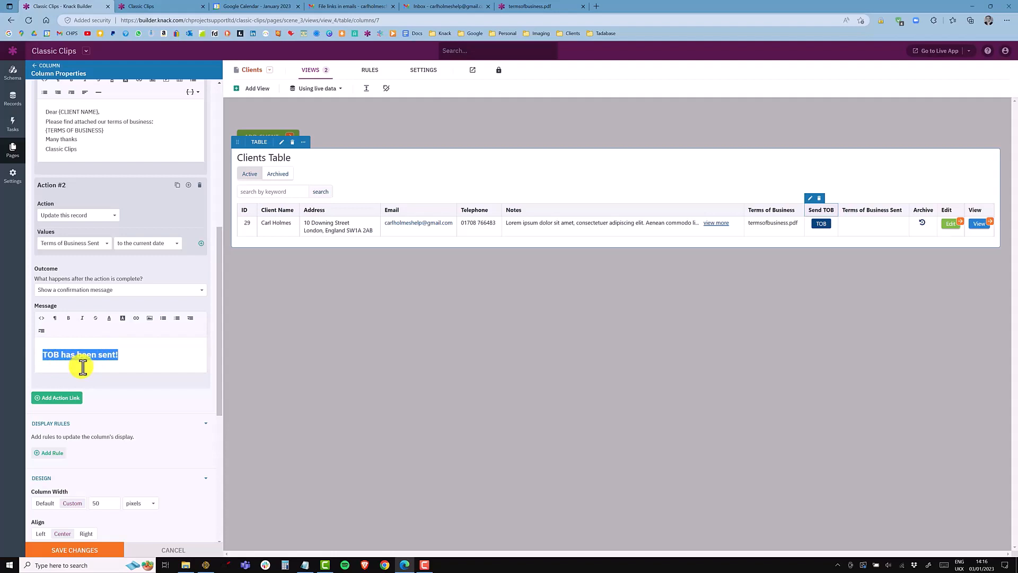
scroll(88, 382, "down", 3)
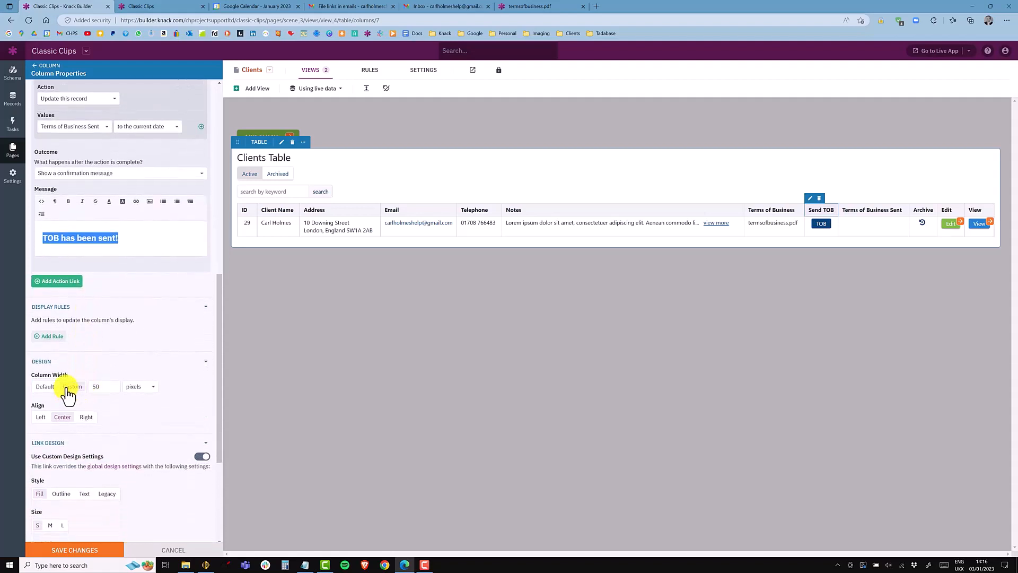
left_click(69, 386)
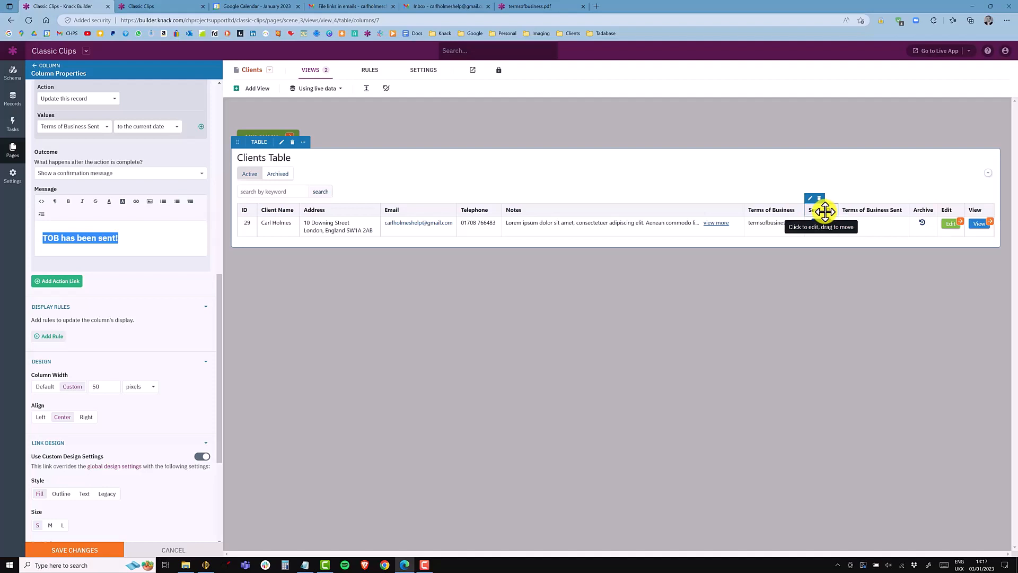
left_click(99, 384)
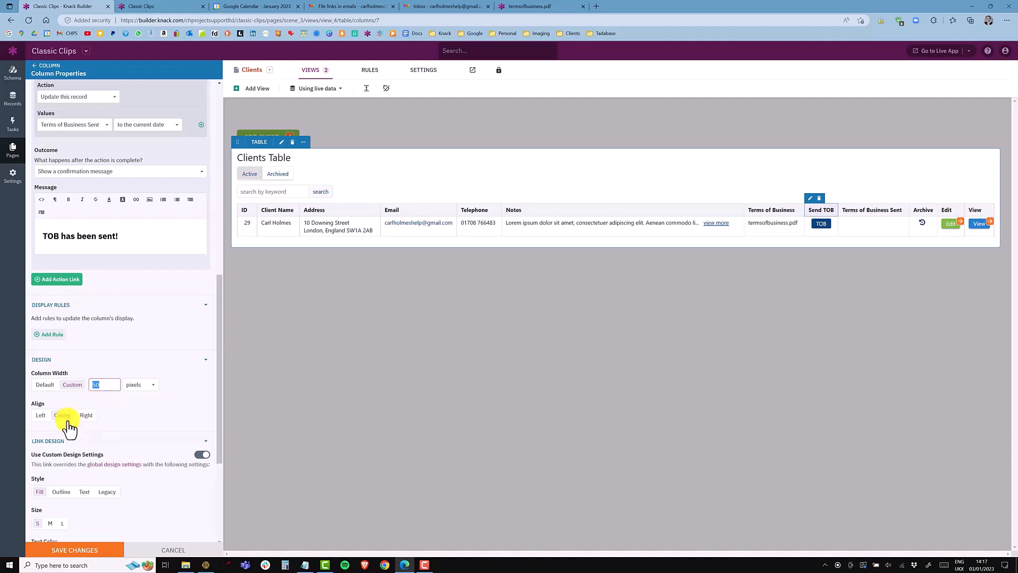
scroll(69, 427, "down", 4)
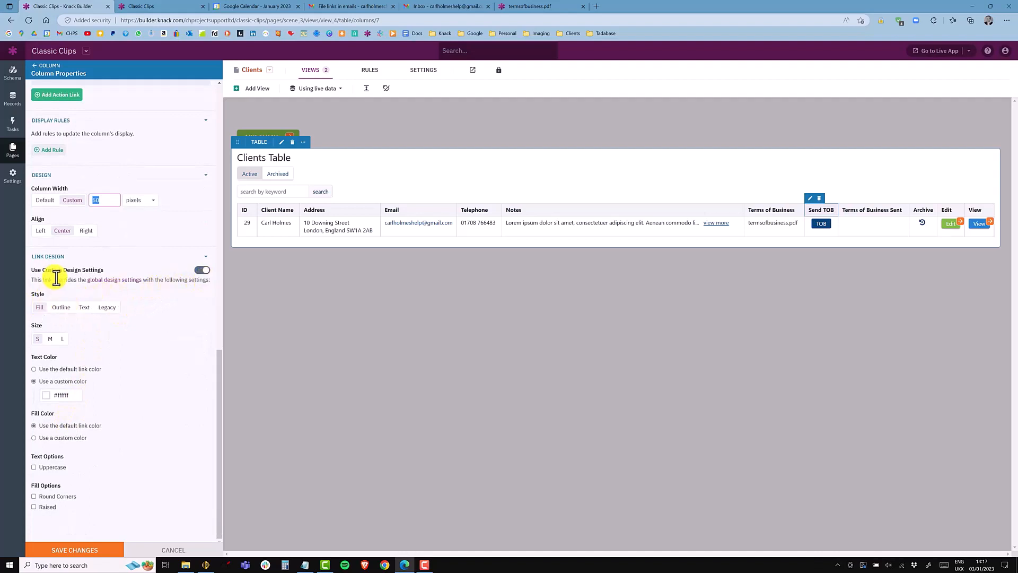
Step: Toggle the link's custom design settings off and back on
left_click(202, 270)
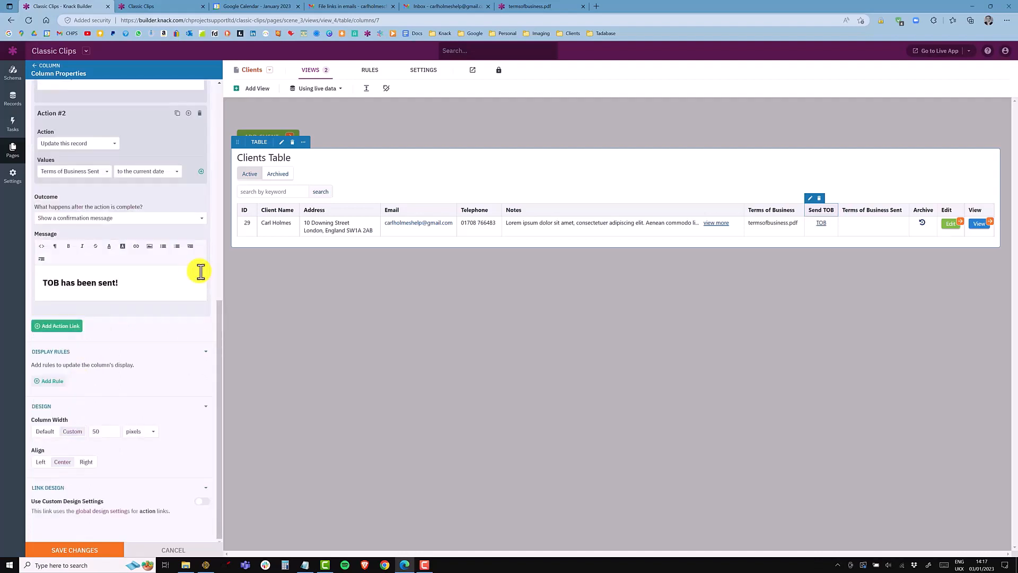
left_click(203, 502)
scroll(86, 390, "down", 4)
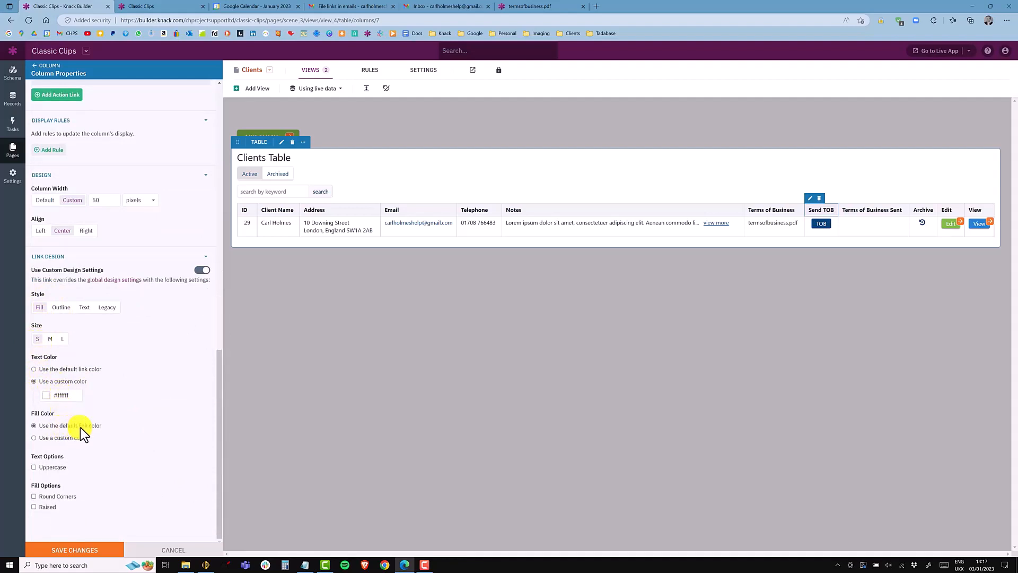
Step: Try a custom green fill colour for the link, then revert to the default link colour
left_click(58, 437)
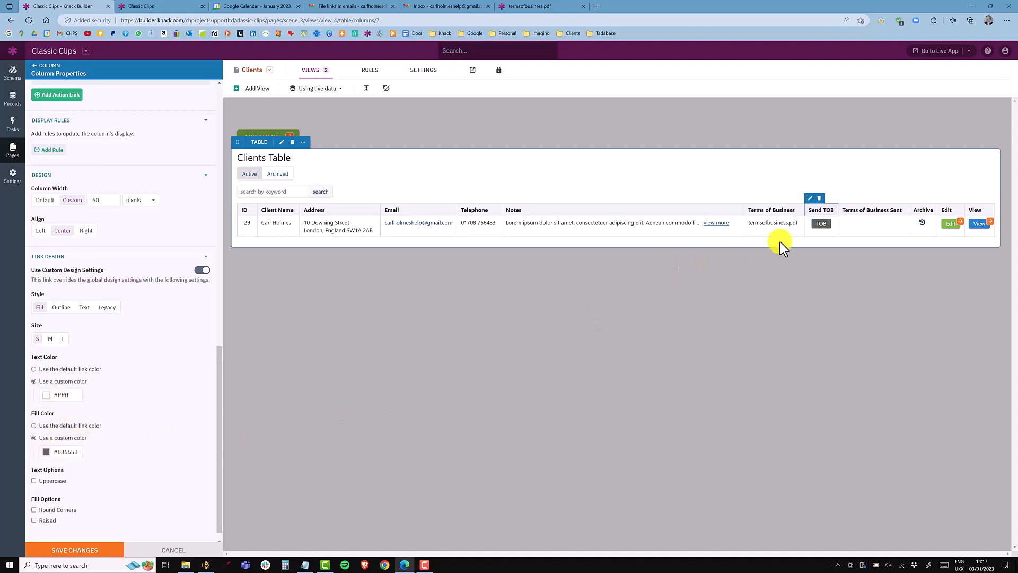
left_click(46, 452)
left_click(88, 472)
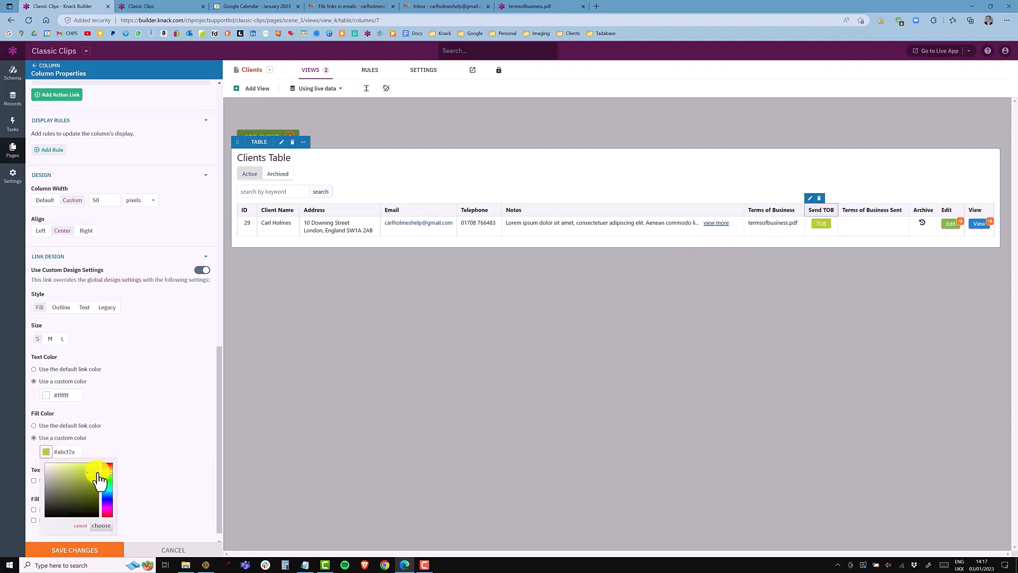
left_click(82, 426)
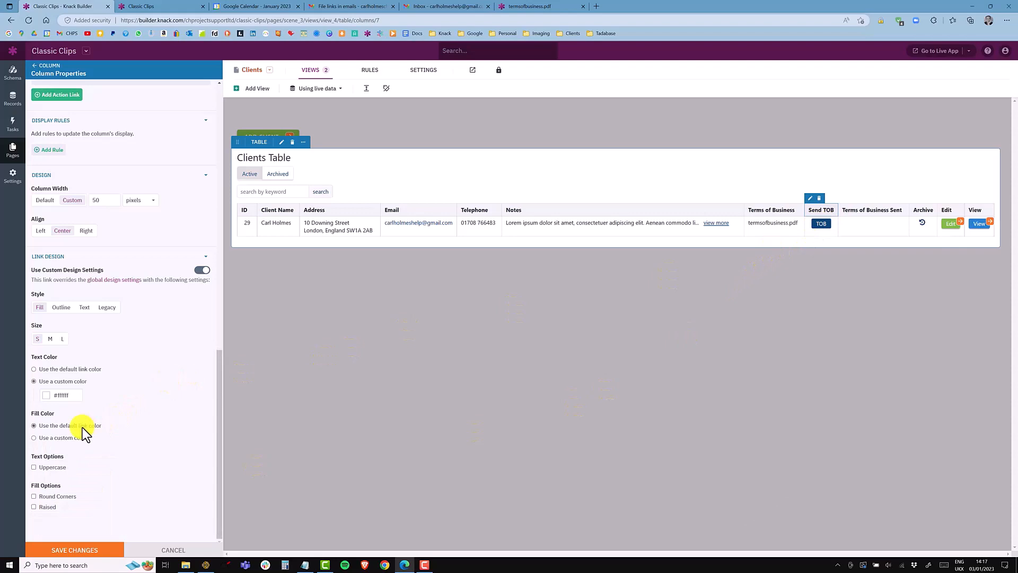
Step: Save the column changes and trigger the Send TOB link for the client in the live app
left_click(68, 551)
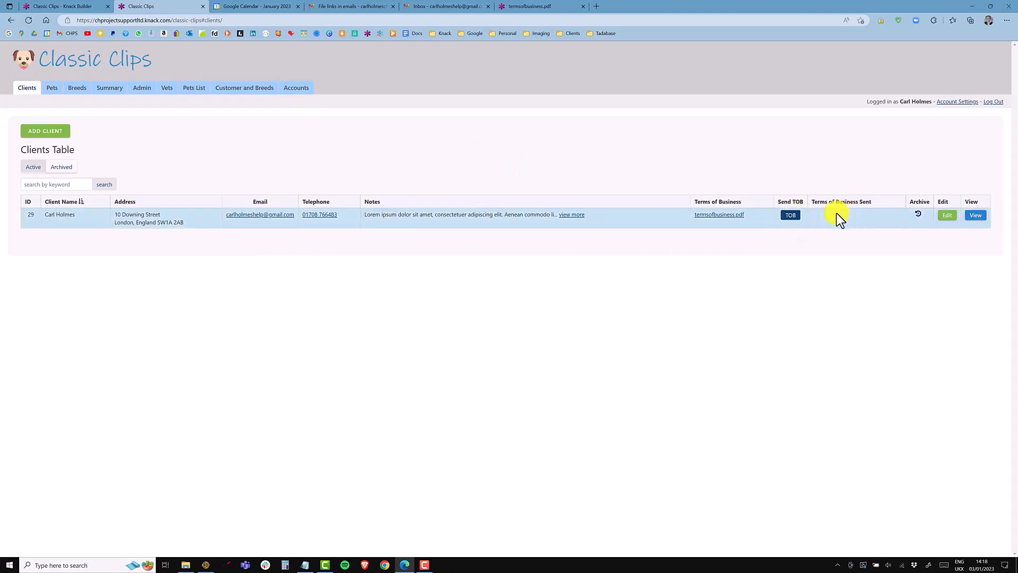
left_click(787, 220)
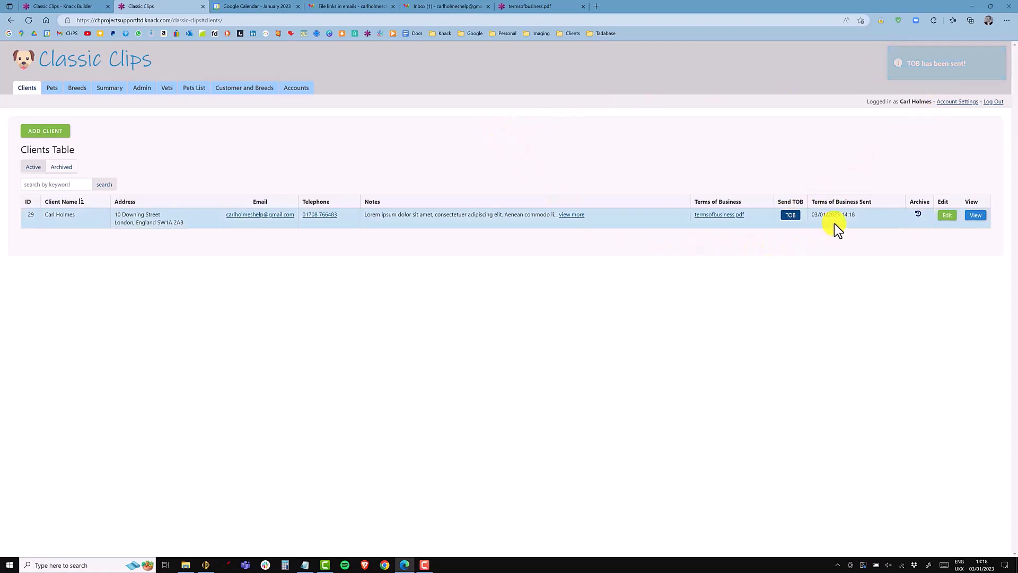
Step: Check the Terms of Business Sent date and open the received Terms of Business email and its PDF link
left_click_drag(811, 215, 858, 213)
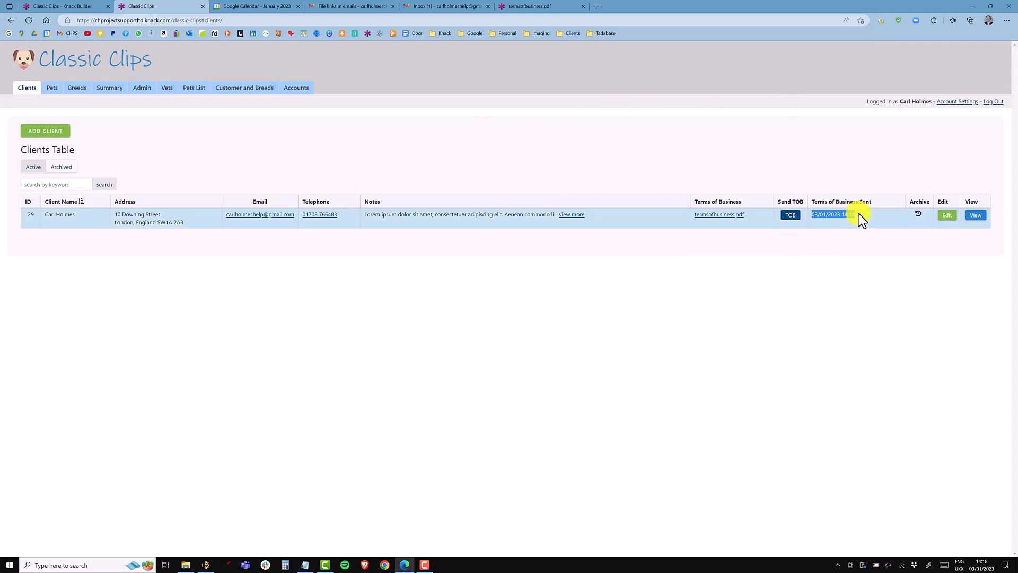
left_click(423, 6)
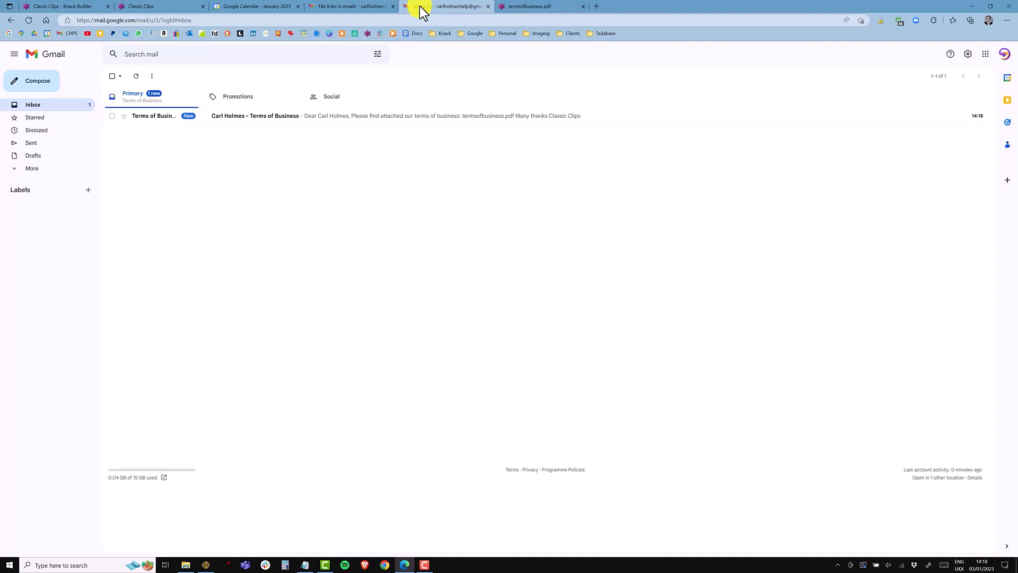
left_click(248, 119)
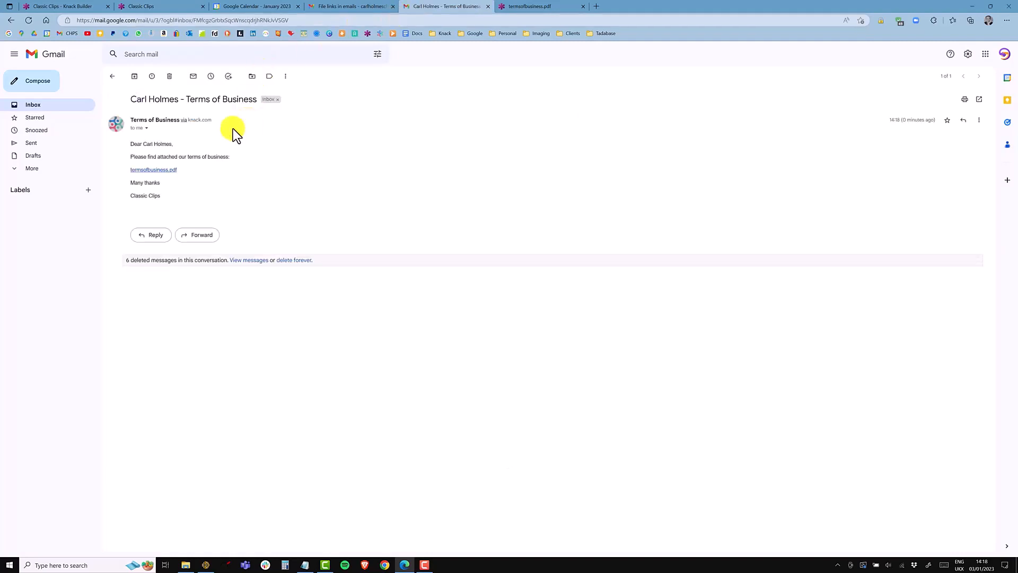
left_click_drag(143, 144, 130, 169)
left_click(164, 162)
left_click(178, 174)
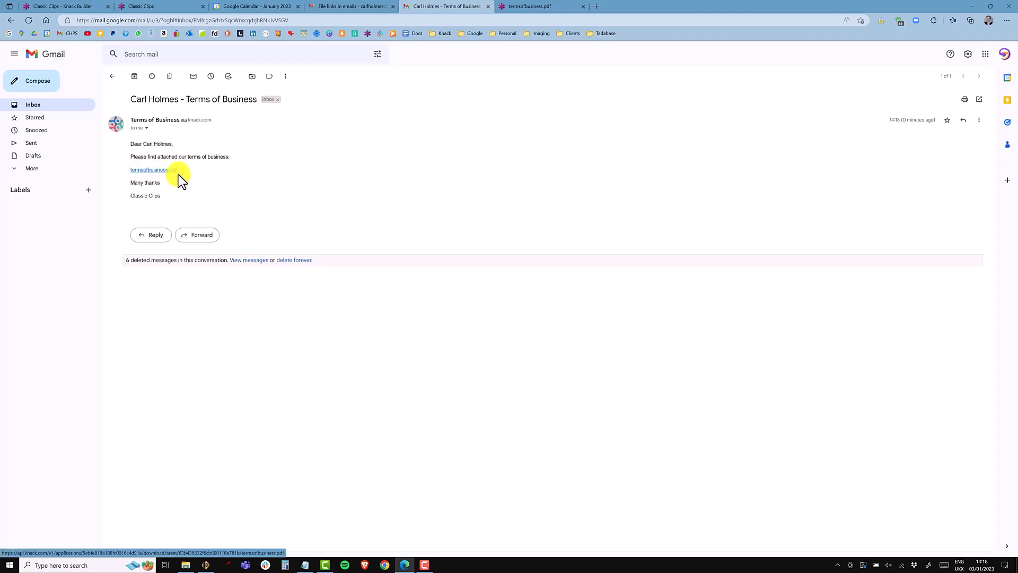